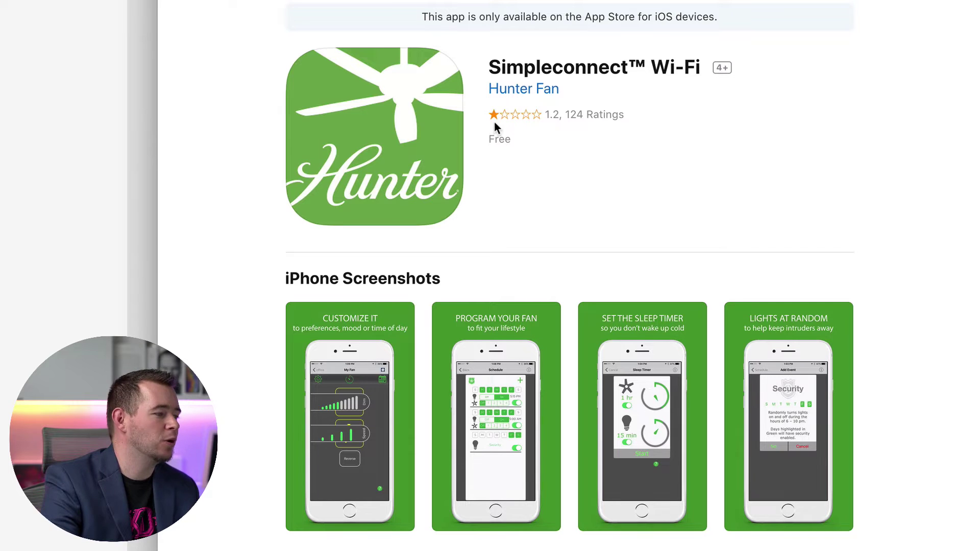
scroll(544, 129, down, 5)
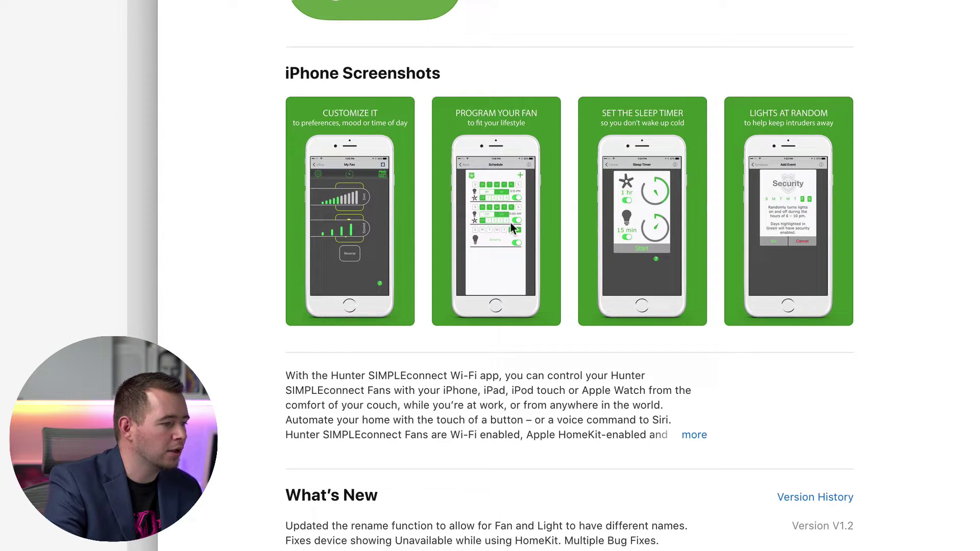
scroll(633, 202, down, 1)
scroll(791, 205, up, 1)
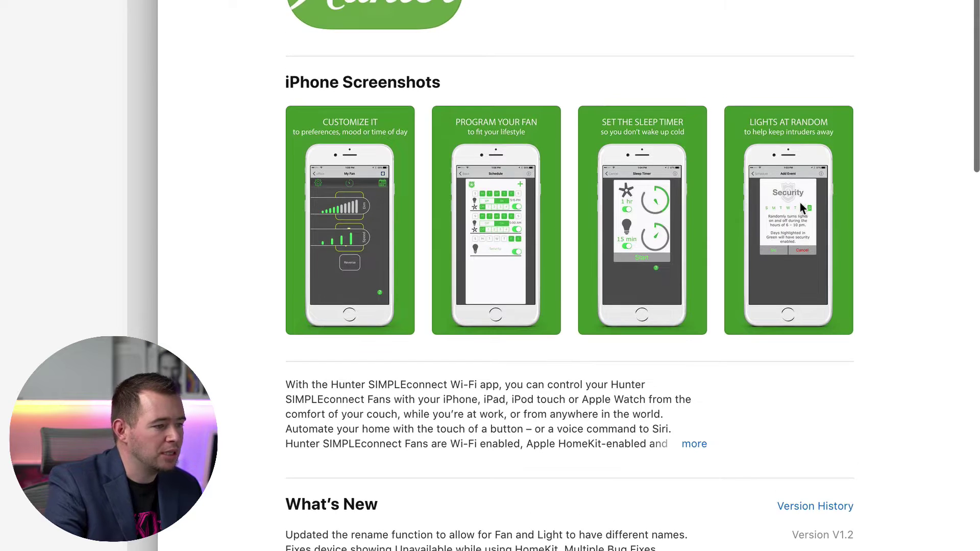
scroll(779, 237, up, 5)
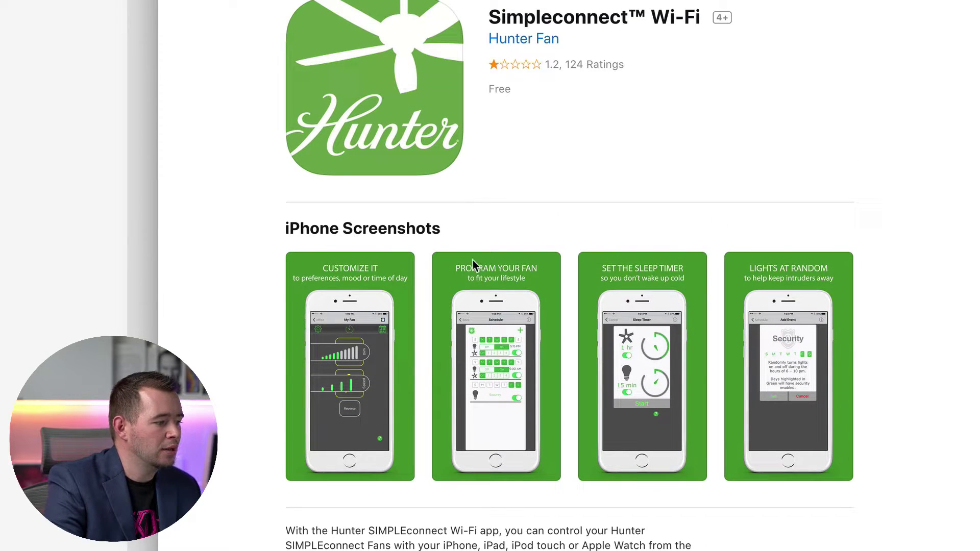
scroll(657, 320, down, 3)
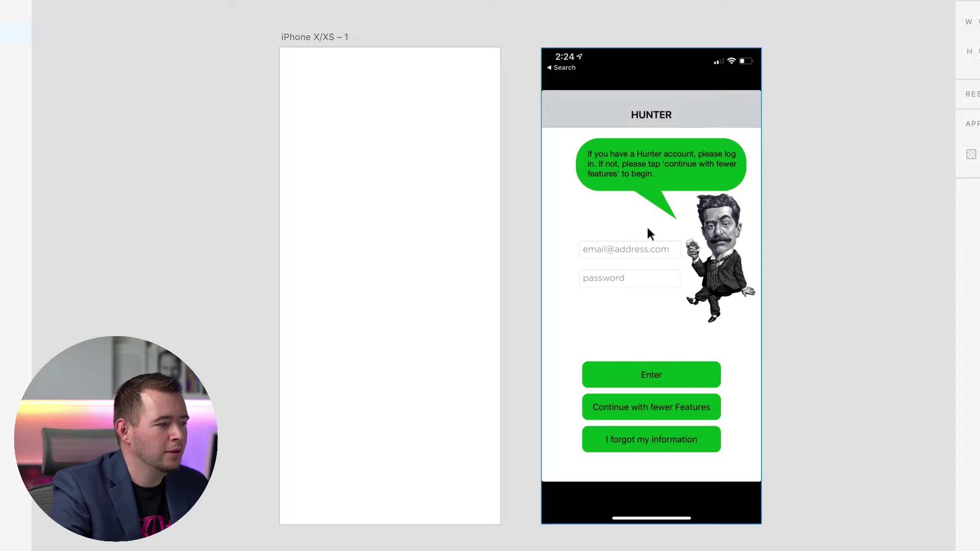
- Draw vertical guide lines along the fields' left edge and both edges of the button stack
click(244, 99)
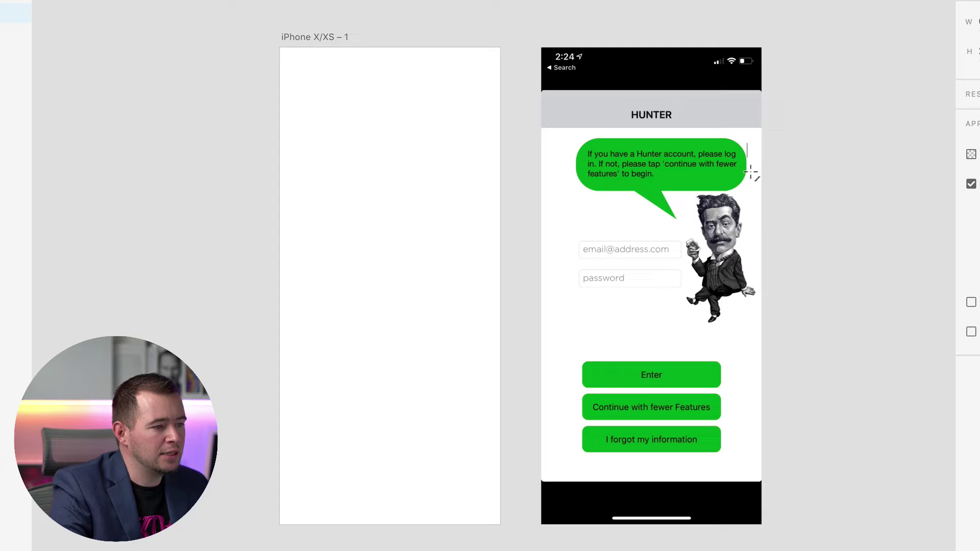
drag(576, 139, 576, 228)
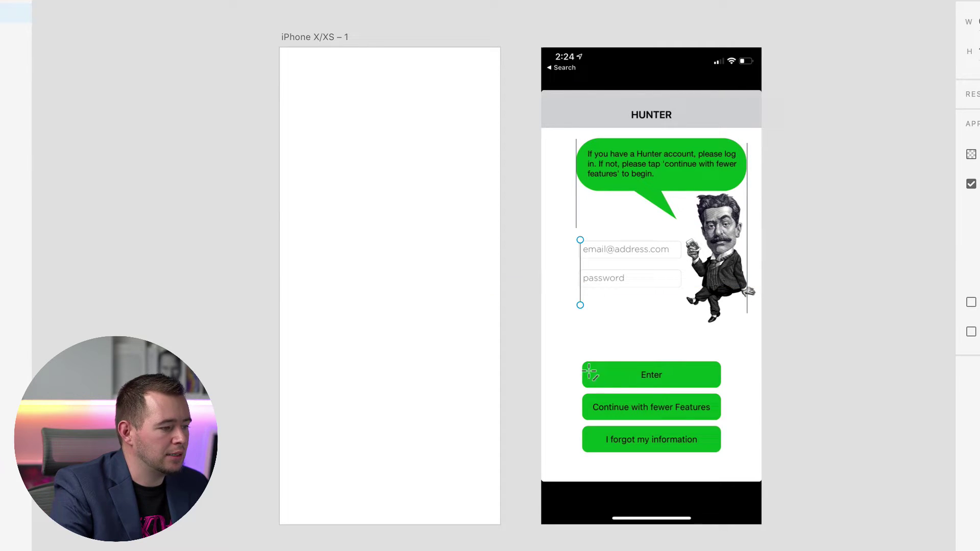
mouse_move(581, 356)
mouse_down()
mouse_move(591, 462)
mouse_move(582, 461)
mouse_up()
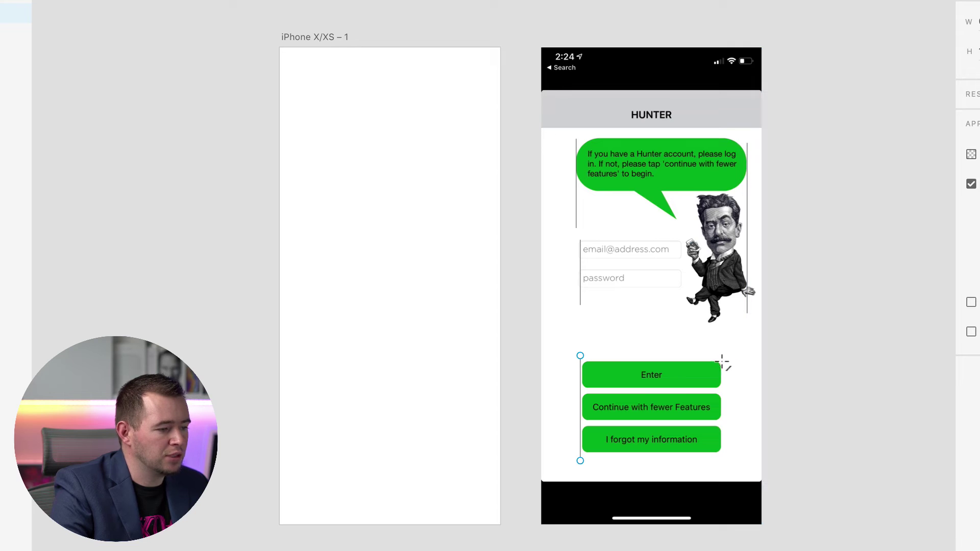
drag(722, 362, 721, 460)
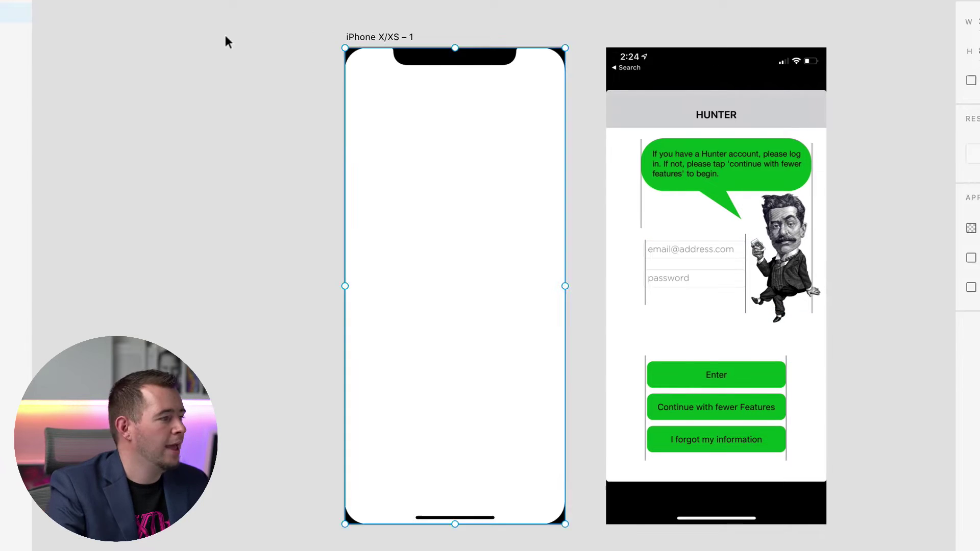
- Clear the selection on the iPhone X/XS artboard before adding the status bar
click(224, 33)
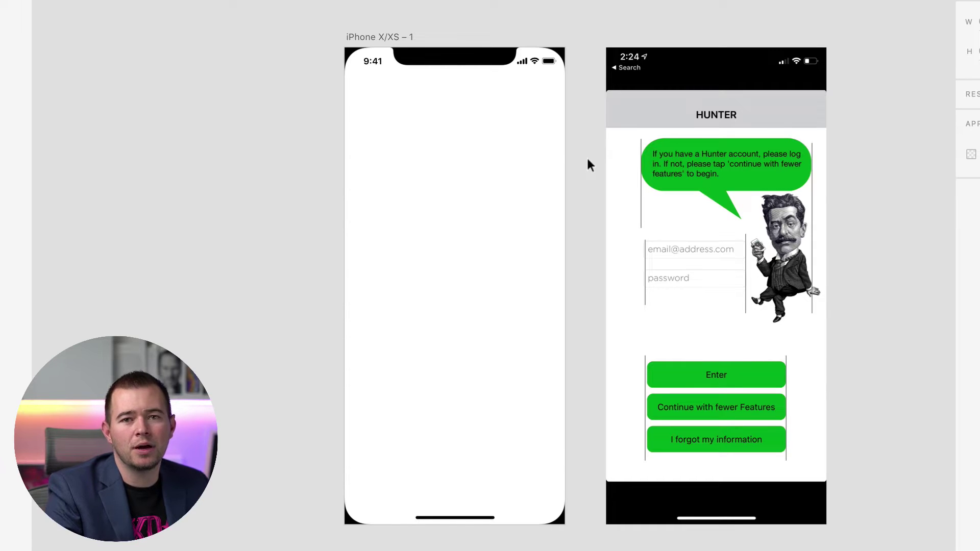
- Draw the email input box at 335×45 with corner radius 5, shifted slightly lower
key(r)
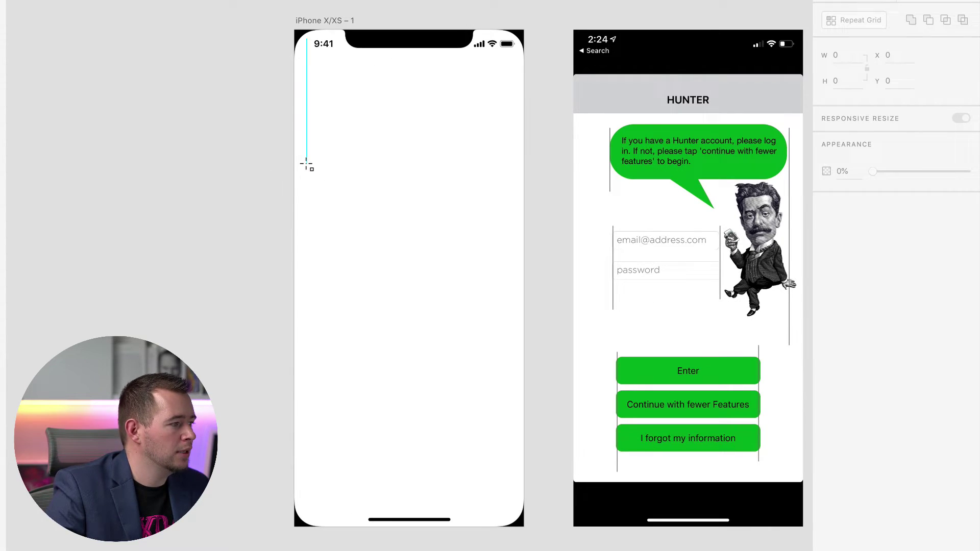
drag(305, 163, 515, 210)
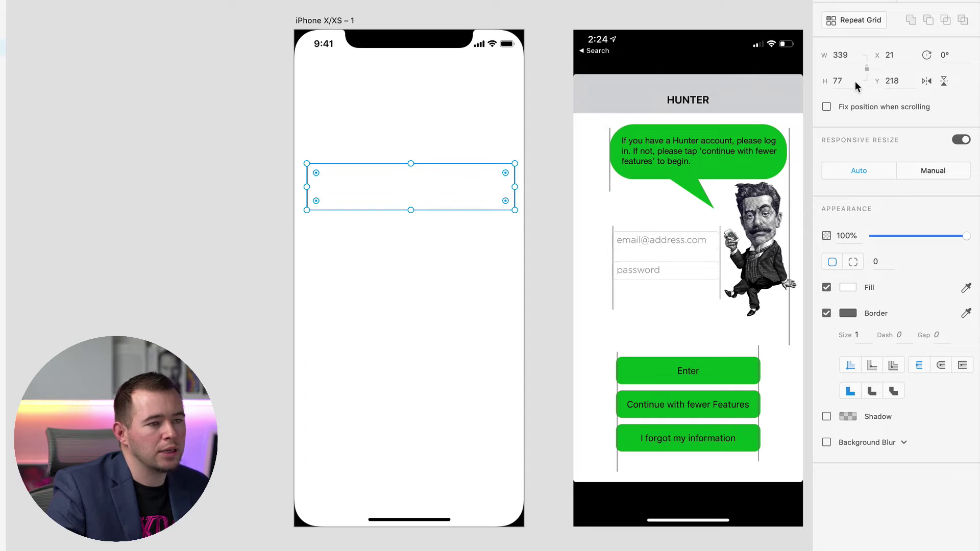
text(45)
key(Return)
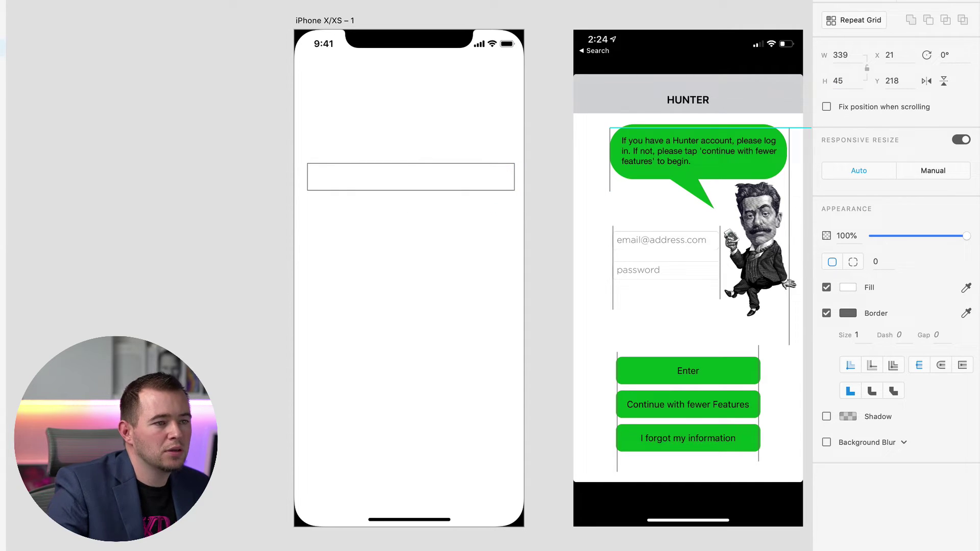
click(847, 54)
text(5)
key(Return)
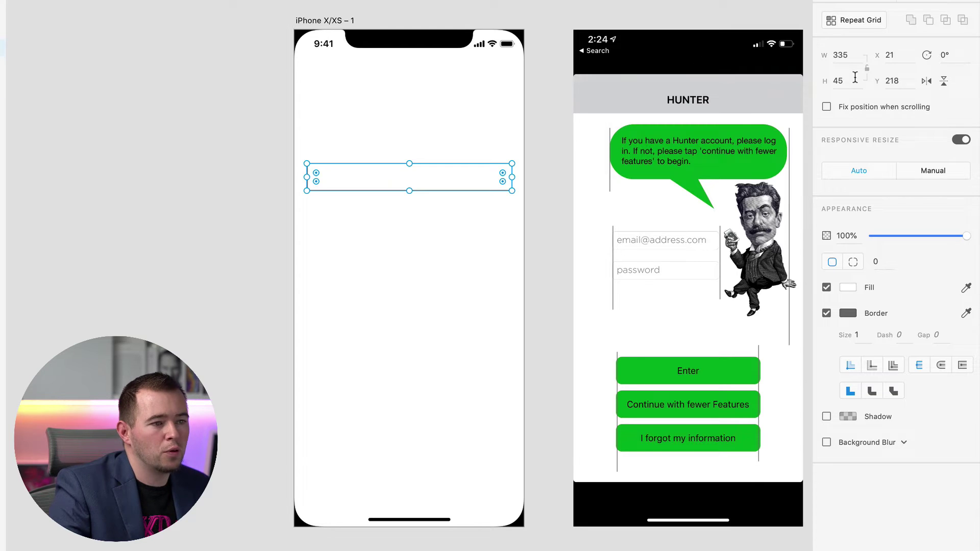
text(5)
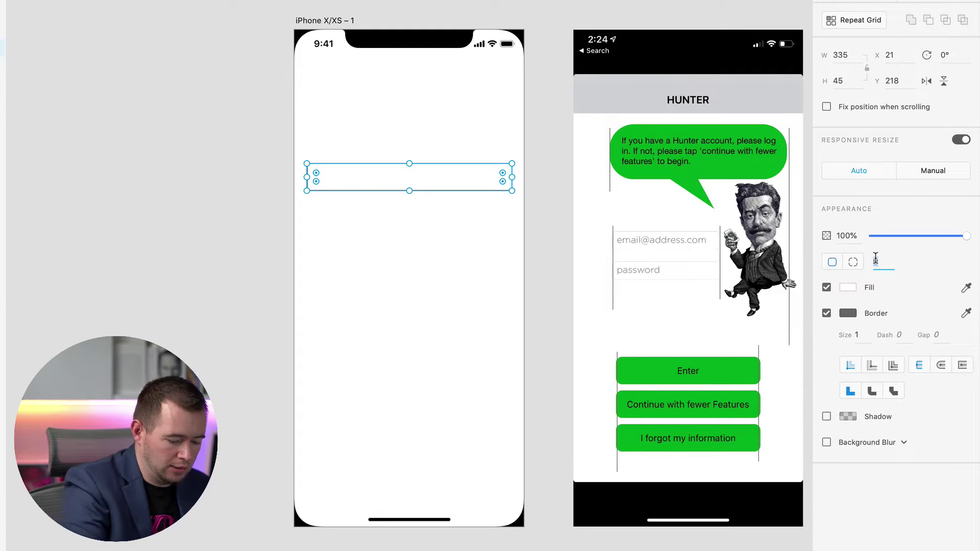
key(Return)
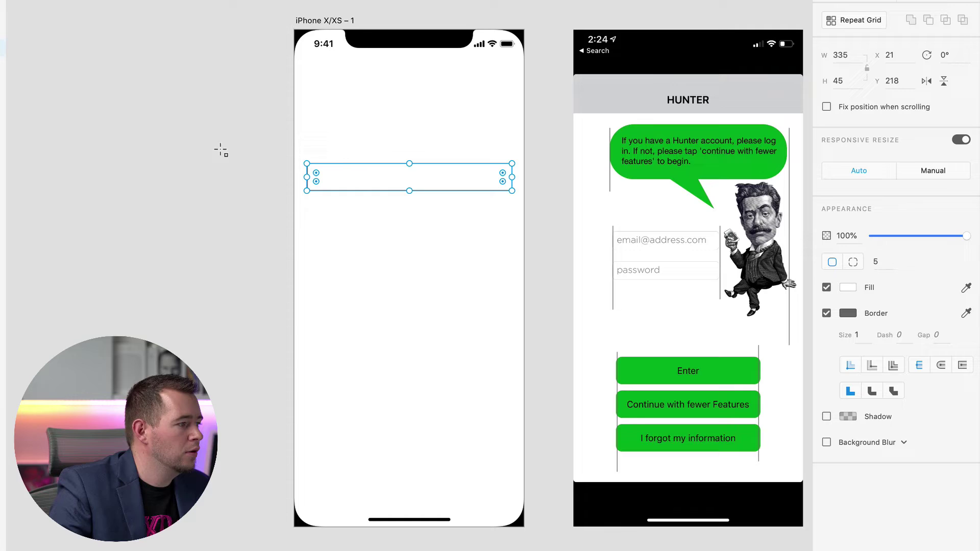
drag(363, 167, 370, 174)
click(370, 159)
- Add an 'Email address' label with a white backing box set onto the field's top border
key(t)
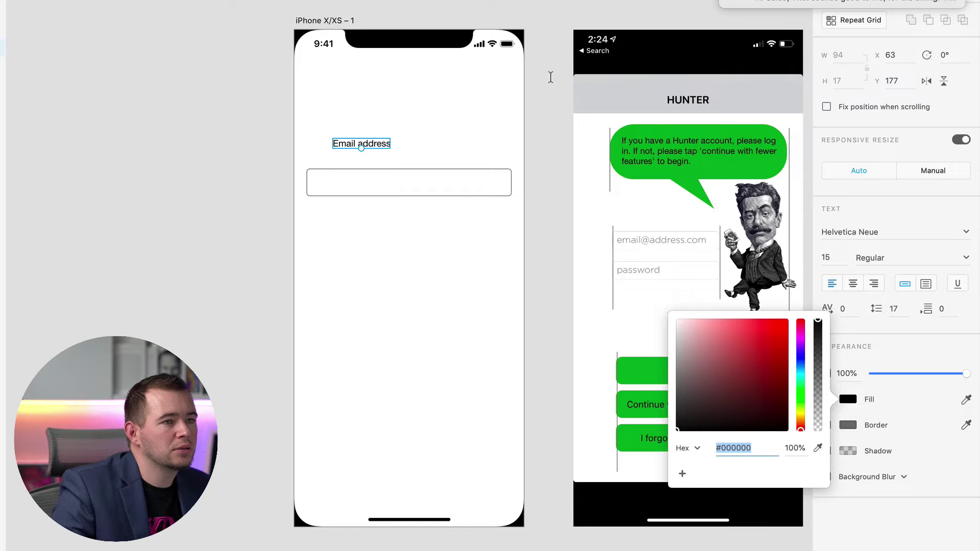
mouse_move(344, 144)
mouse_down()
mouse_move(339, 158)
mouse_move(379, 156)
mouse_up()
key(r)
key(super+shift+bracketleft)
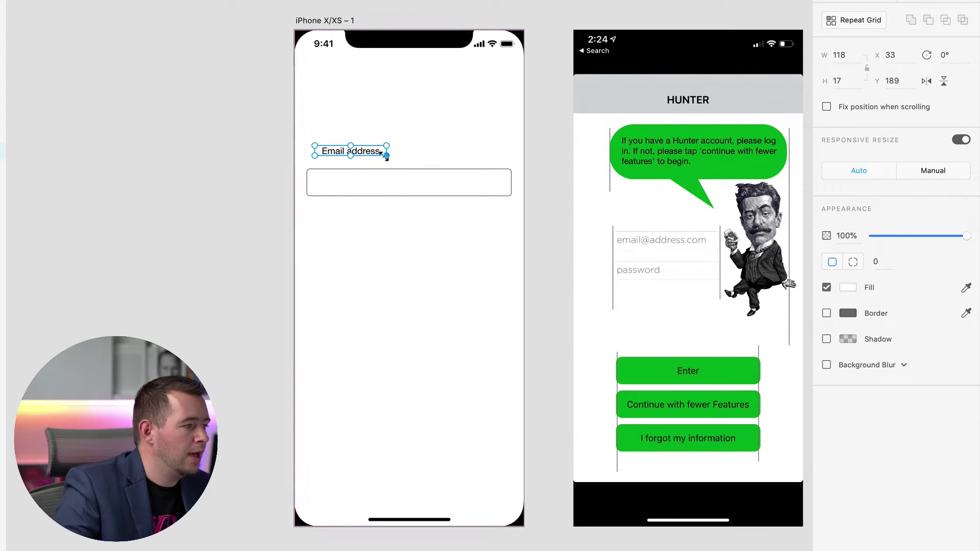
shift+click(363, 149)
drag(363, 149, 364, 168)
scroll(342, 176, up, 2)
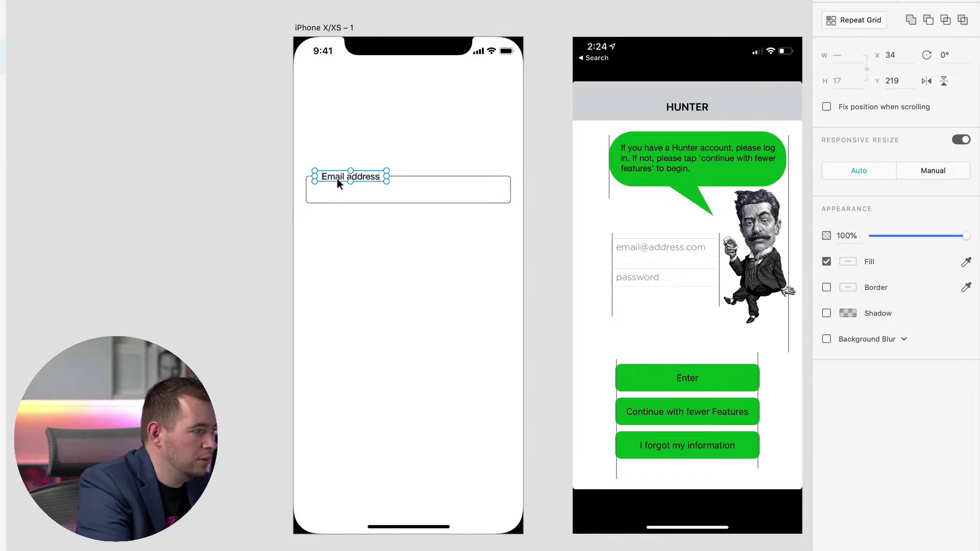
click(335, 166)
click(333, 173)
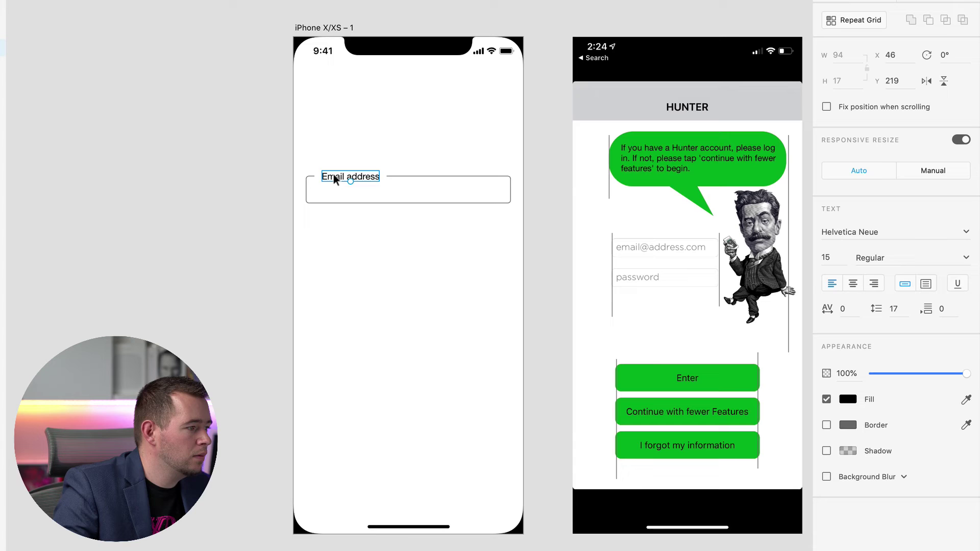
drag(332, 174, 383, 176)
click(383, 179)
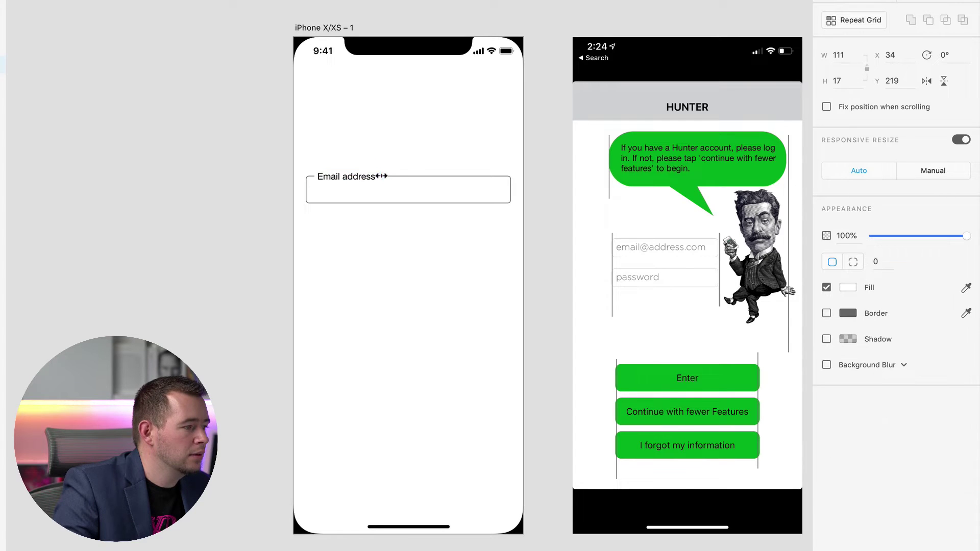
click(394, 157)
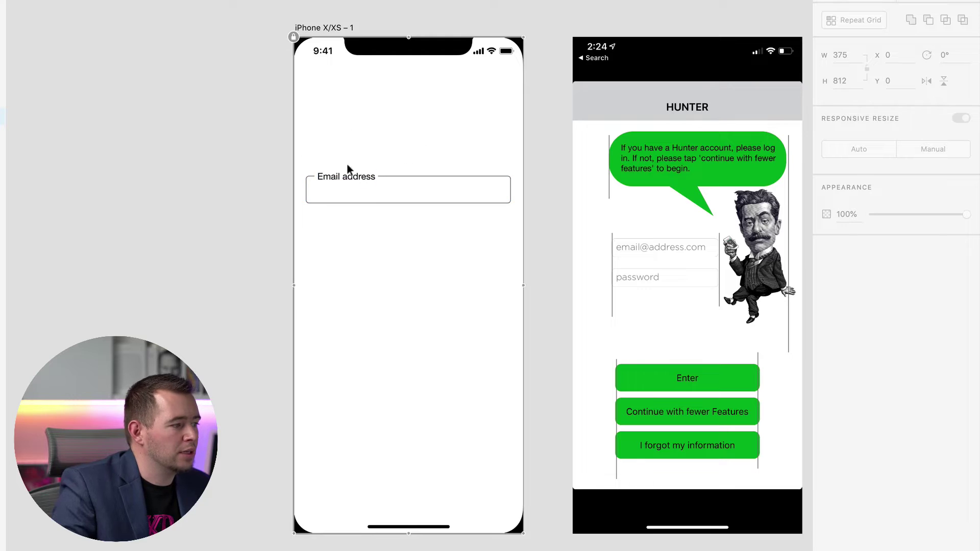
- Copy the email field below it, relabel it 'Password' and narrow its white label backing
drag(451, 145, 356, 229)
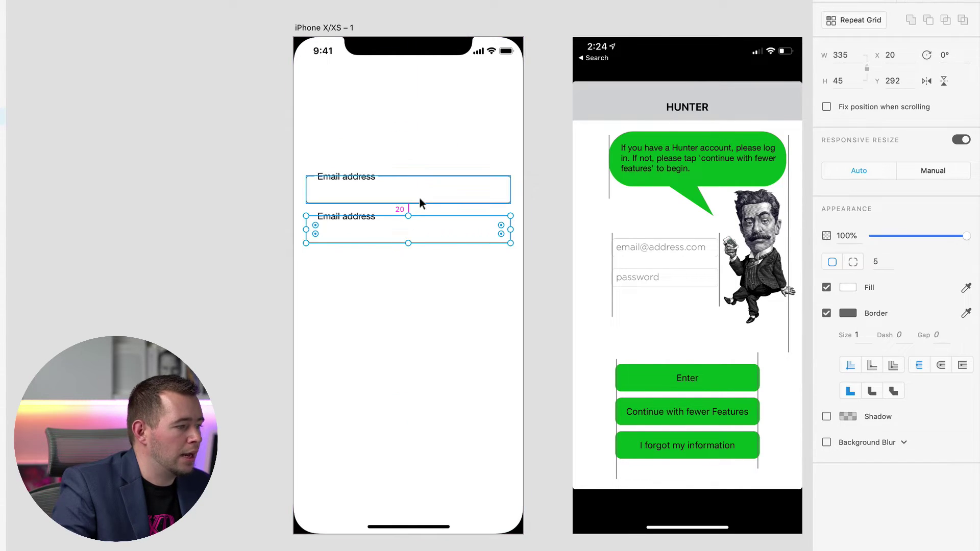
key(Escape)
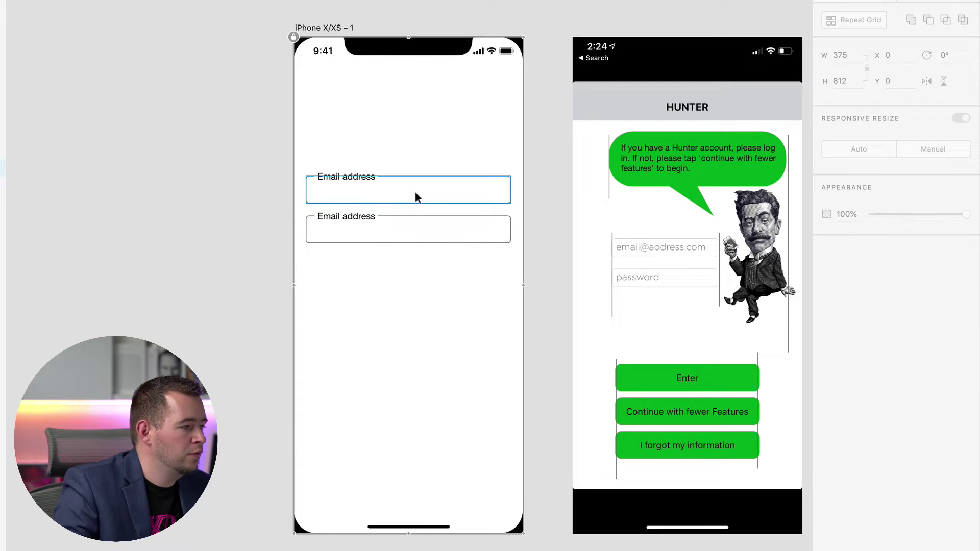
double_click(357, 217)
text(Password)
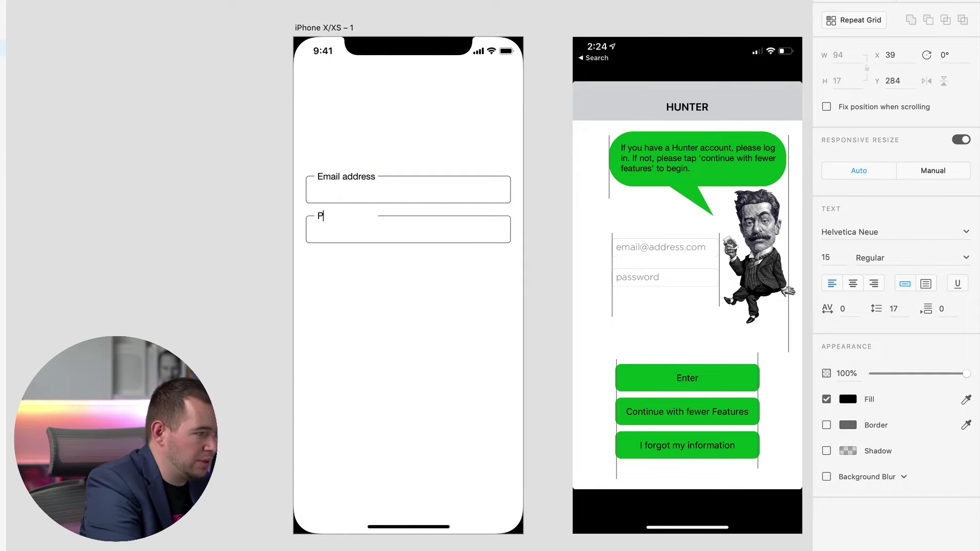
click(372, 219)
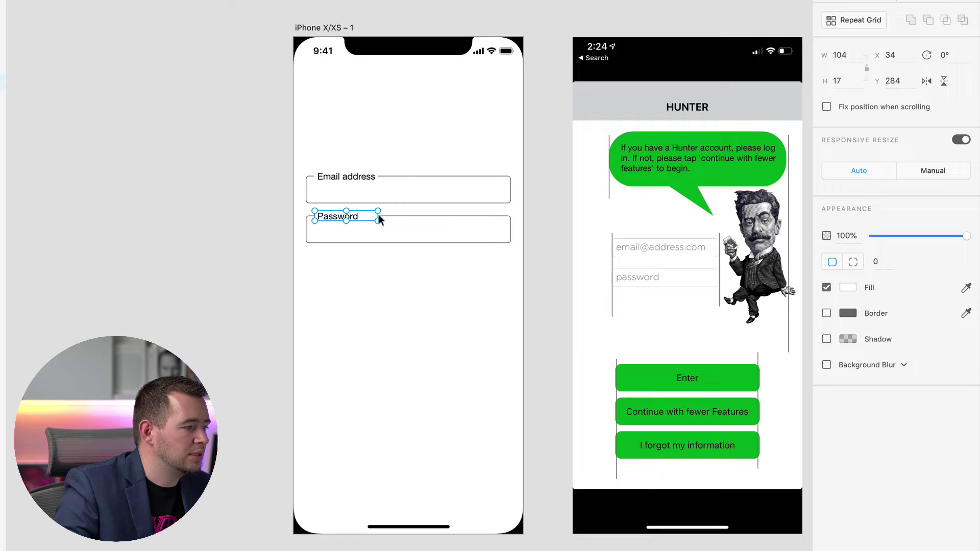
drag(379, 218, 368, 221)
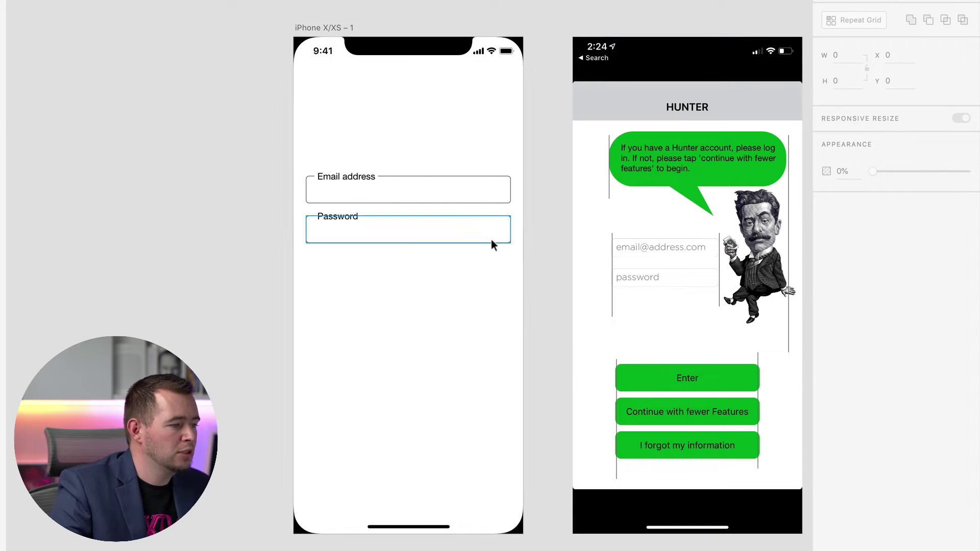
- Place a borderless copy of the password box lower down, filled with the Enter button's green
drag(491, 240, 491, 309)
click(827, 313)
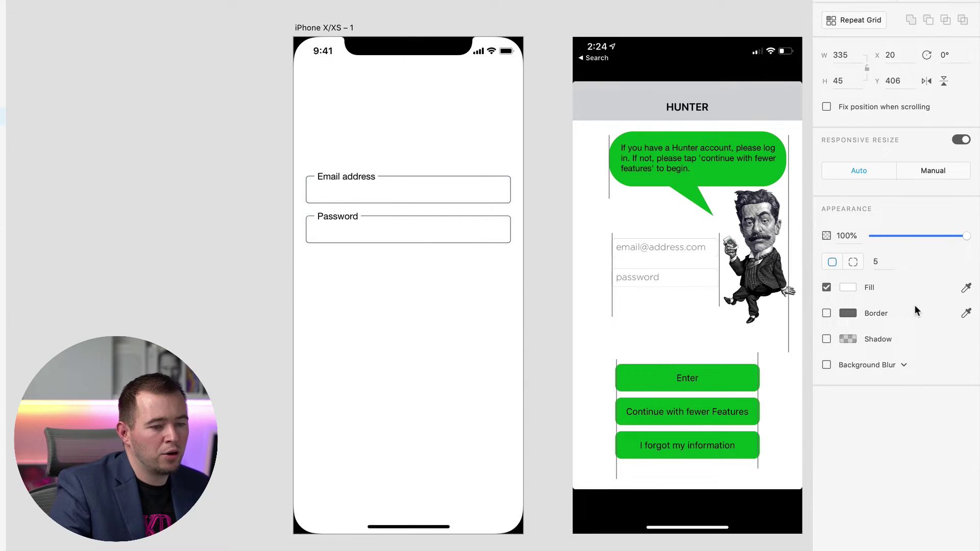
click(967, 288)
click(728, 378)
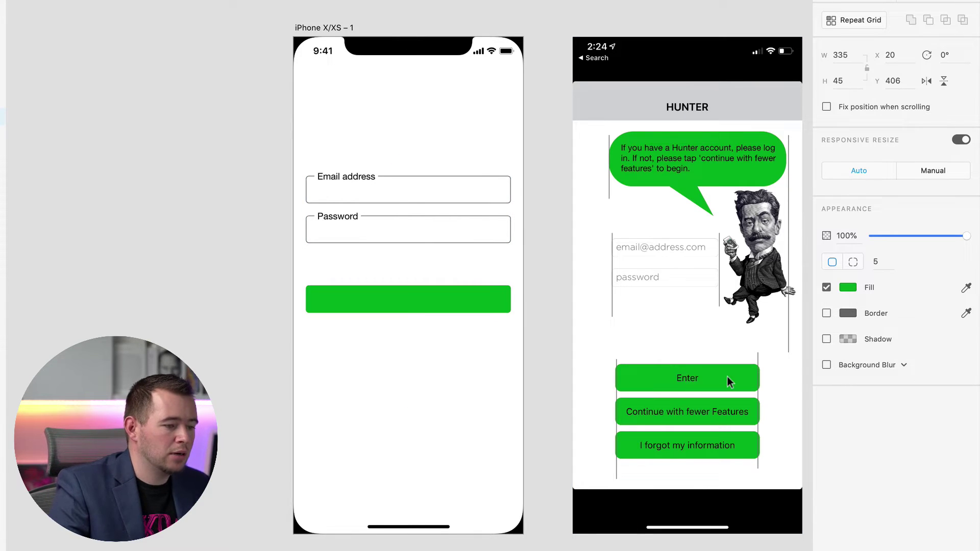
scroll(727, 376, right, 2)
scroll(727, 381, right, 2)
key(Escape)
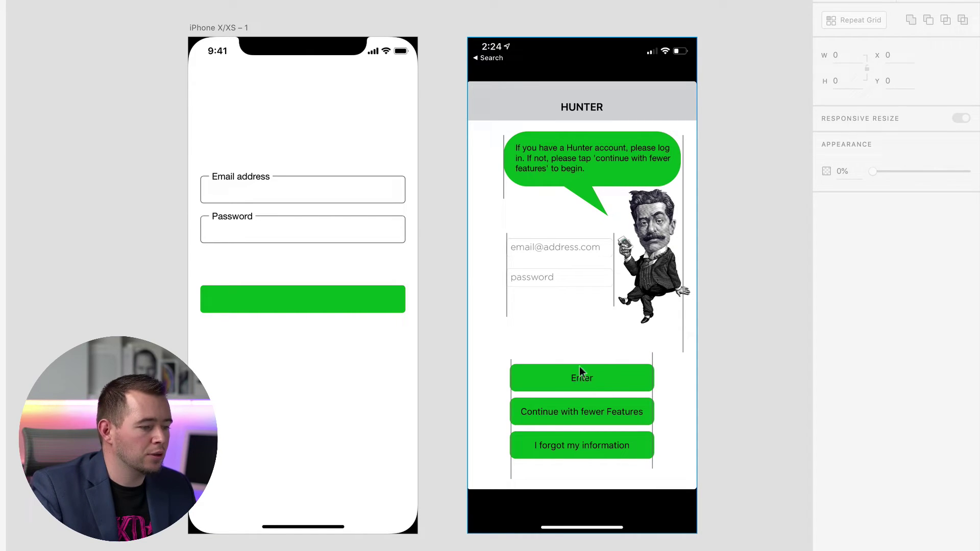
- Add a 'Sign in' label on the green button in white #FFFFFF
key(t)
click(262, 297)
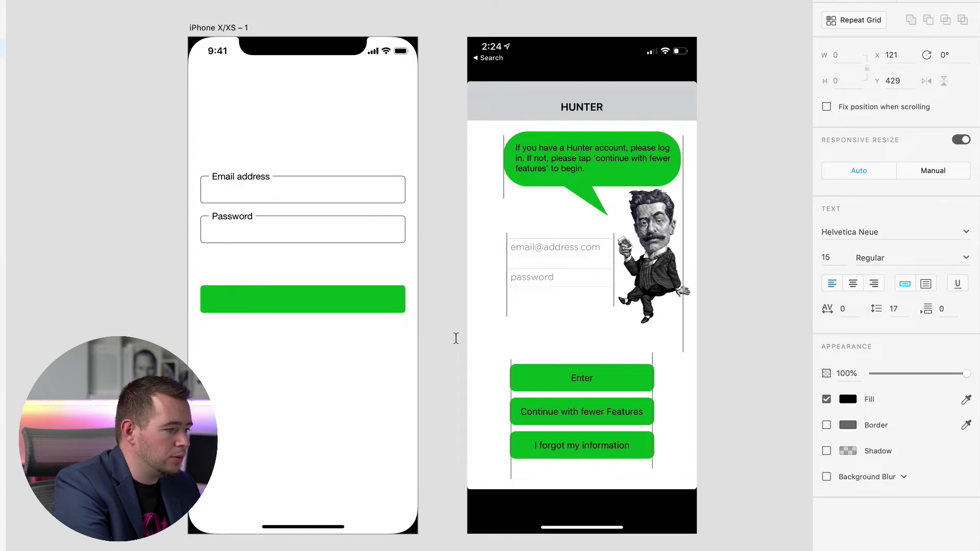
text(Sign in)
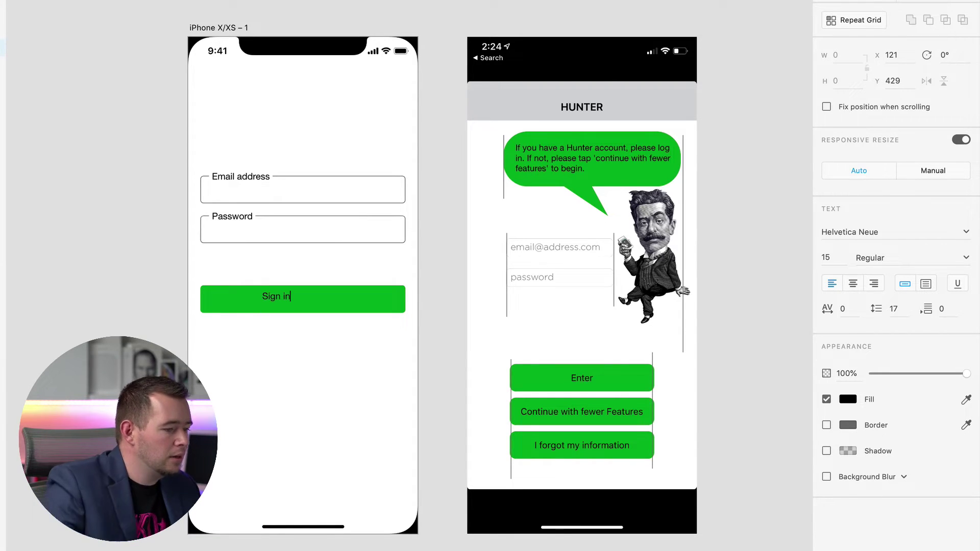
key(Escape)
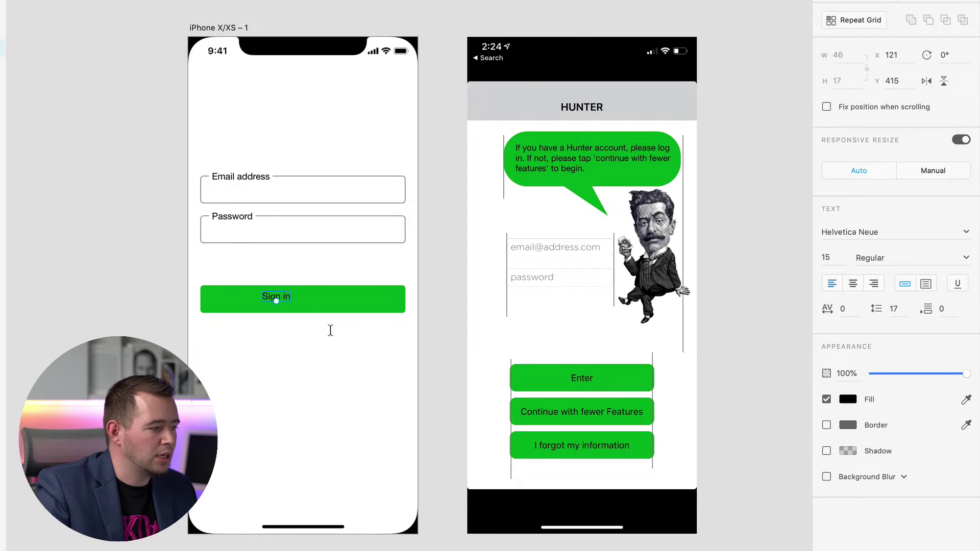
click(848, 399)
text(fff)
key(Return)
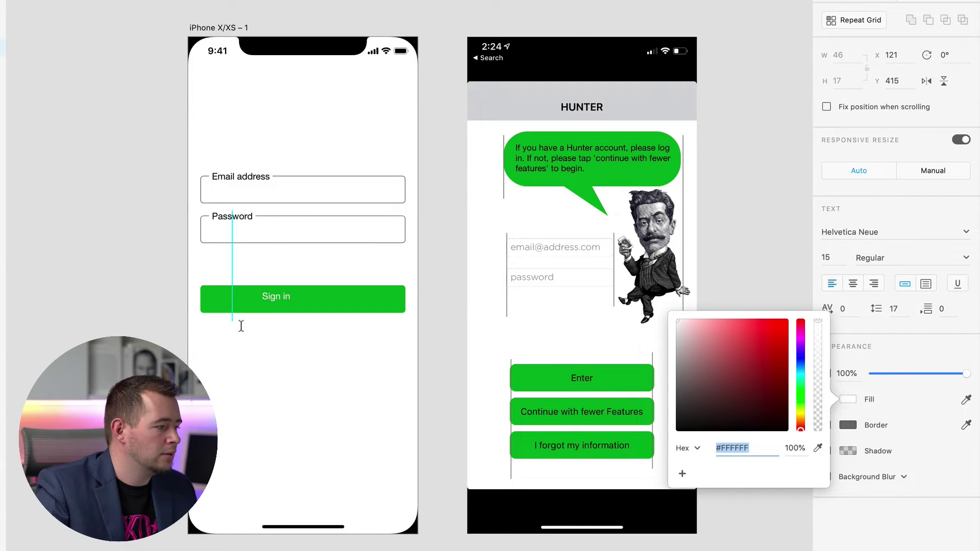
text(bv)
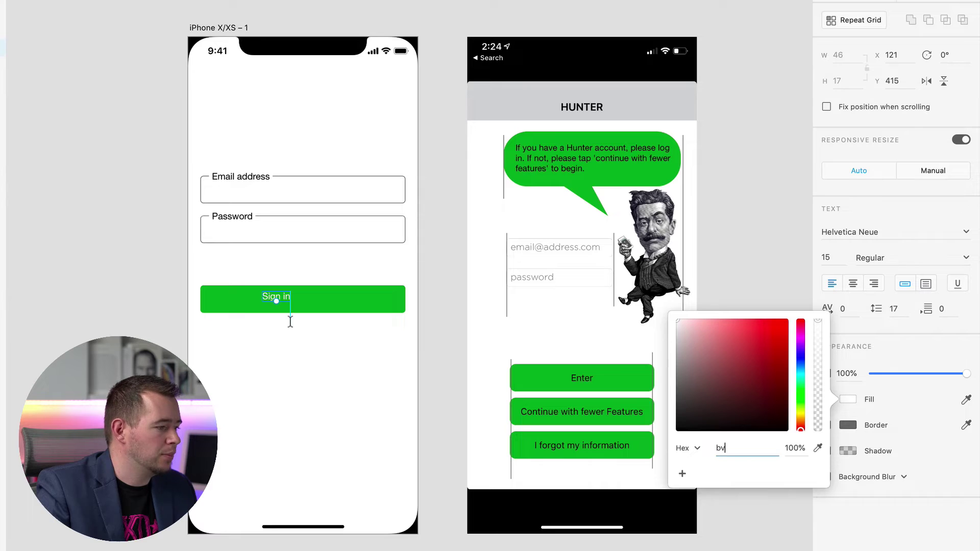
- Move the Sign in text to the button's right end and shrink the button around it
click(290, 321)
drag(284, 296, 375, 300)
click(284, 301)
drag(200, 300, 348, 302)
- Duplicate the Password label below the field and set both field labels to 13 pt
click(286, 271)
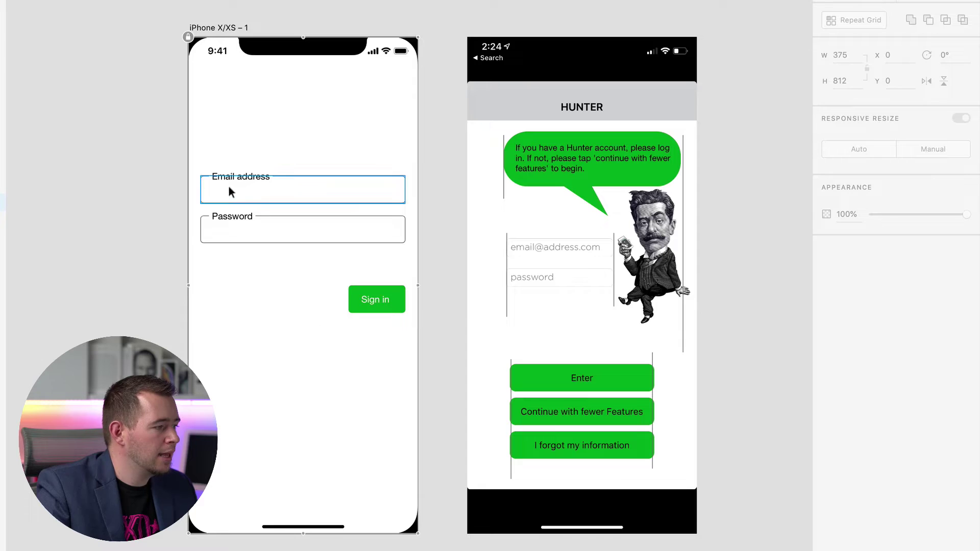
click(229, 219)
drag(223, 220, 218, 268)
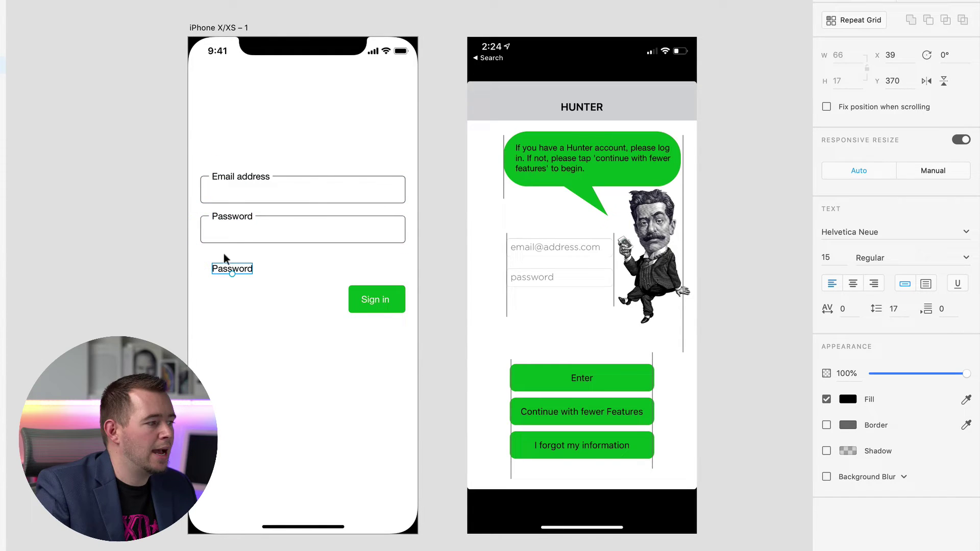
click(231, 219)
shift+click(232, 179)
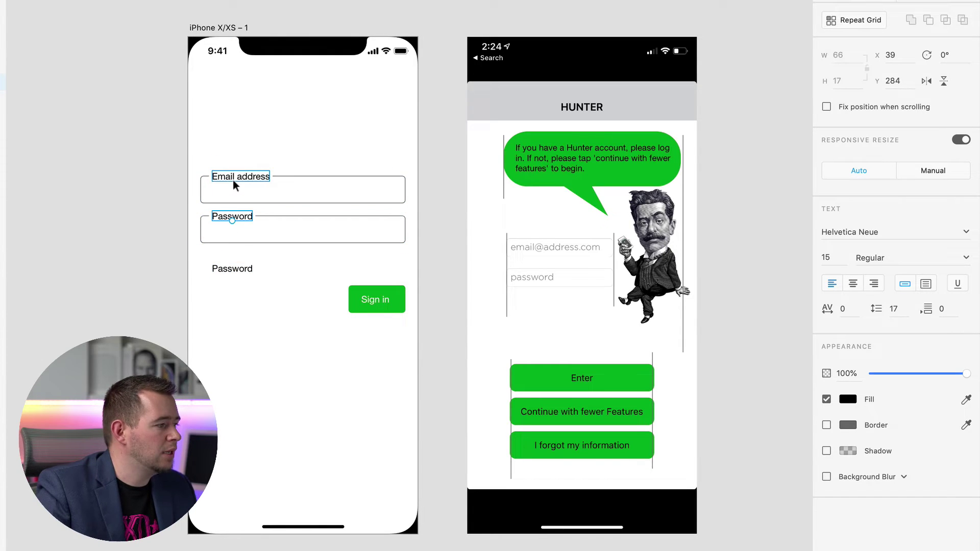
click(838, 257)
text(13)
key(Return)
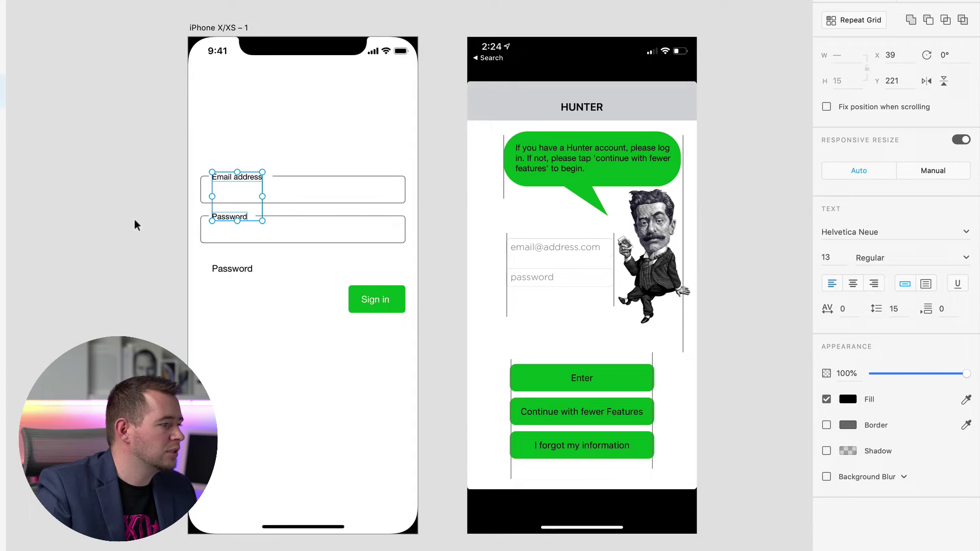
click(134, 219)
- Rename the copied label 'Forgot password?', align it left, and nudge the Sign in button down
drag(232, 269, 221, 263)
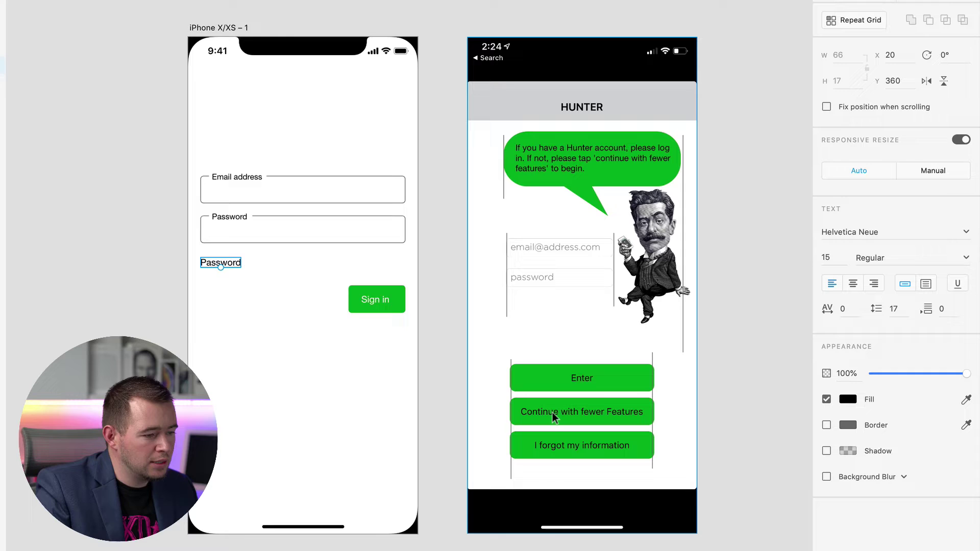
double_click(225, 262)
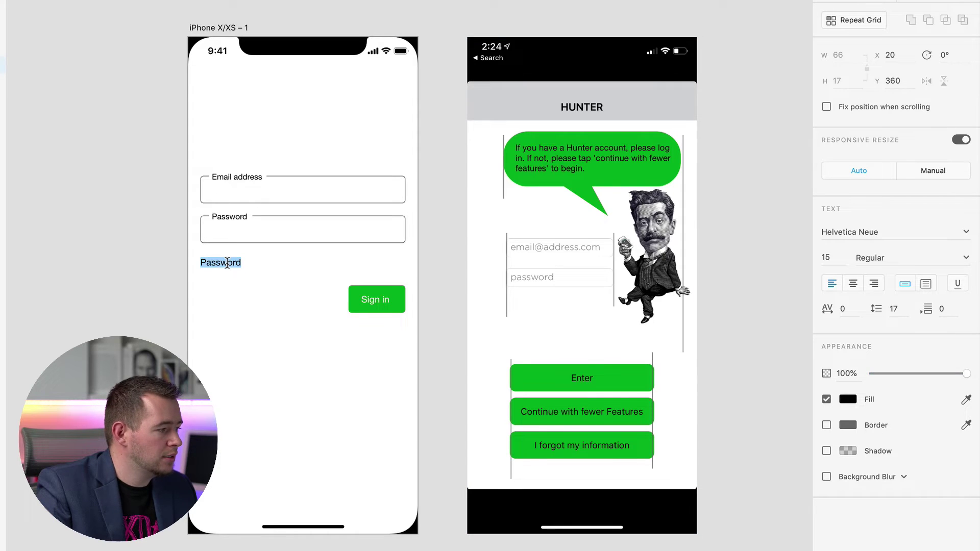
text(Forgot password?)
click(383, 290)
shift+click(383, 290)
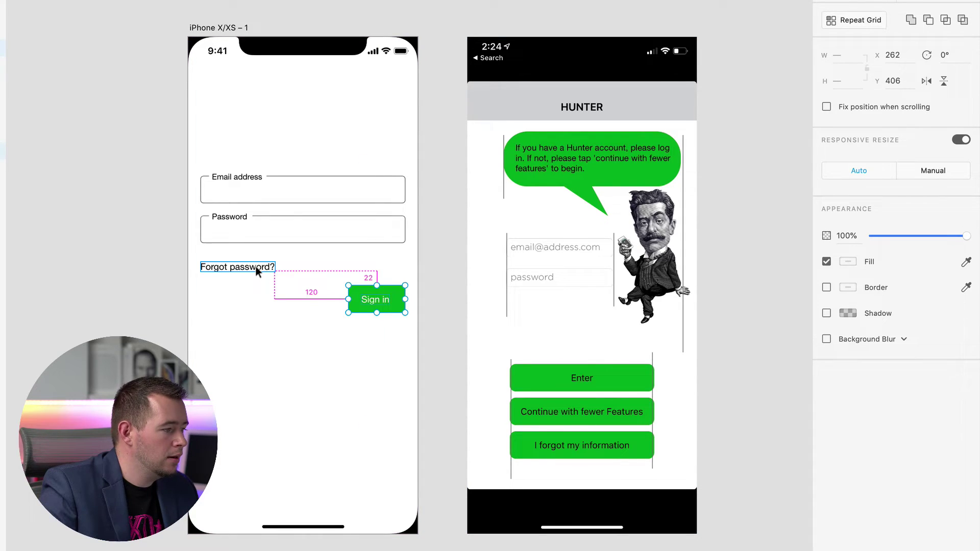
key(Down)
key(Down)
key(Down)
key(Down)
key(Down)
key(Down)
key(Down)
key(Down)
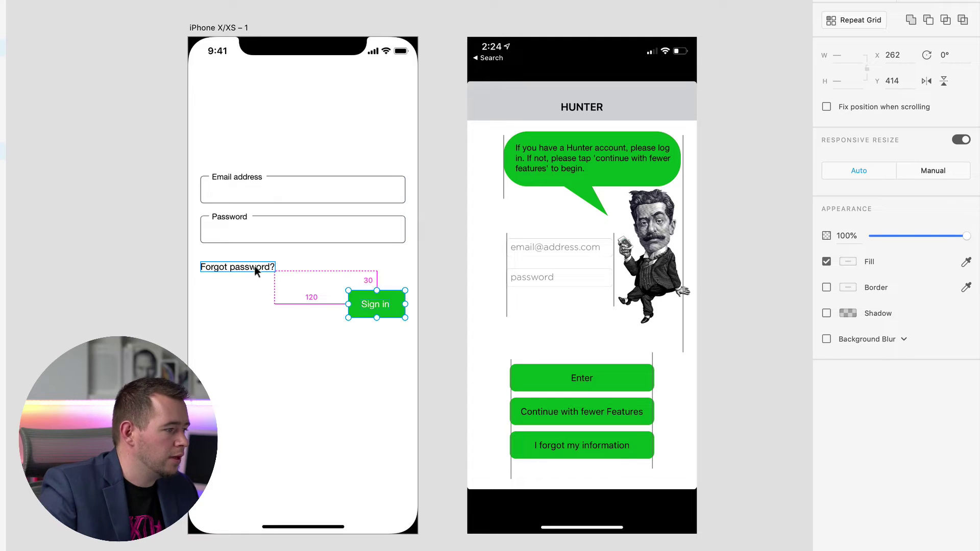
click(133, 277)
- Add a 'Sign Up' text label left of the Sign in button
key(t)
click(201, 304)
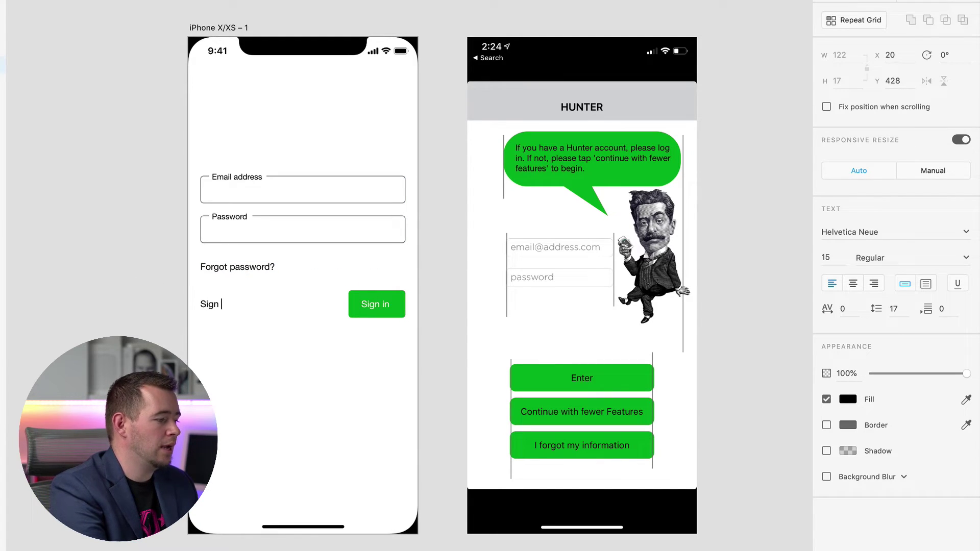
key(Escape)
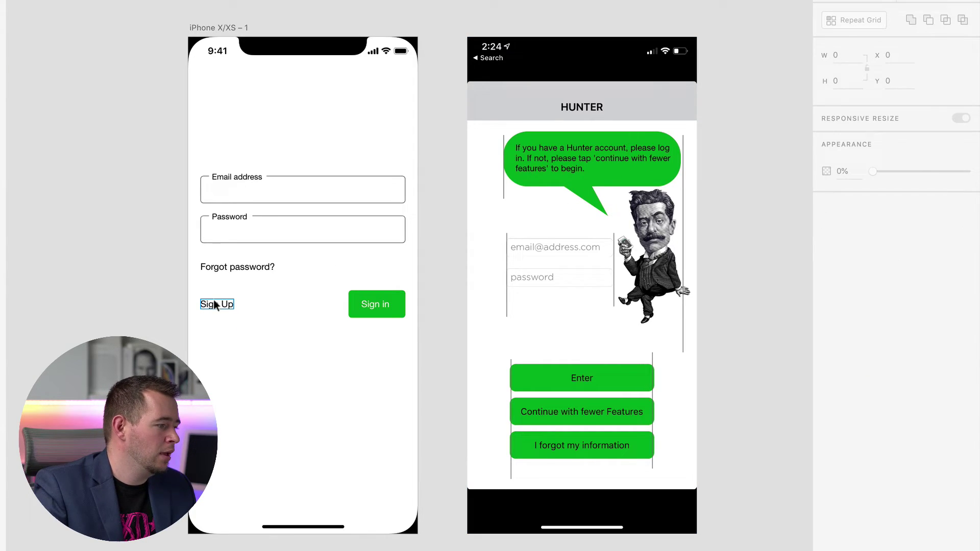
click(231, 304)
shift+click(356, 308)
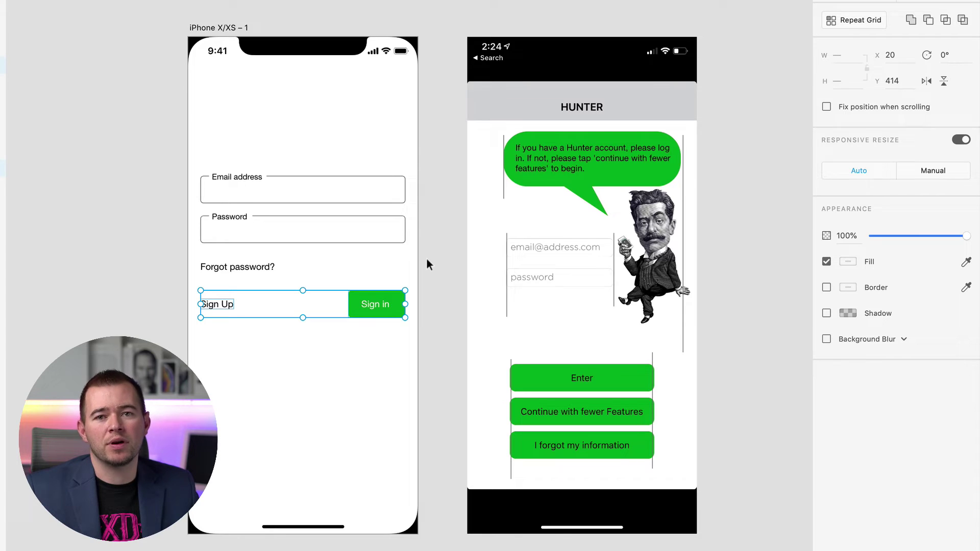
- Colour the Forgot password? and Sign Up links with the Enter button's green
click(190, 311)
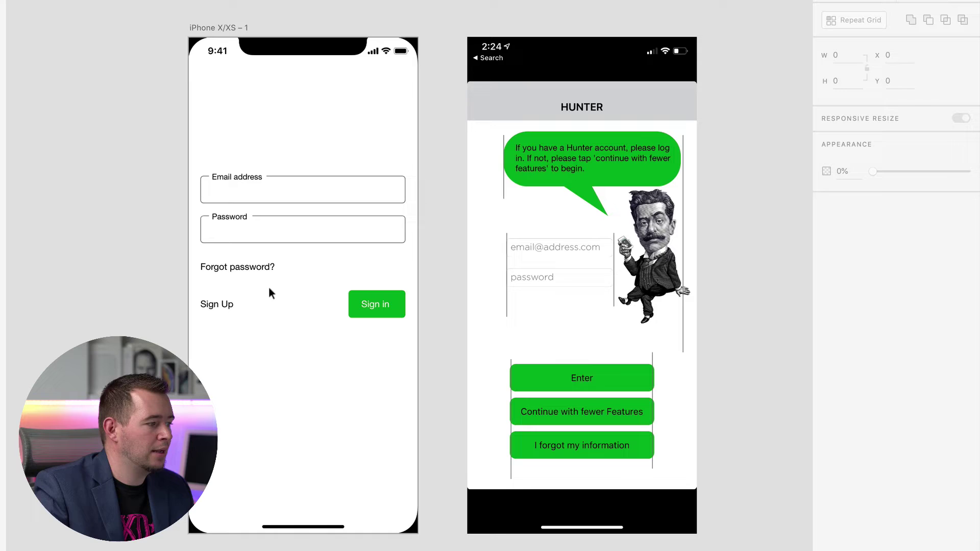
click(230, 270)
shift+click(216, 303)
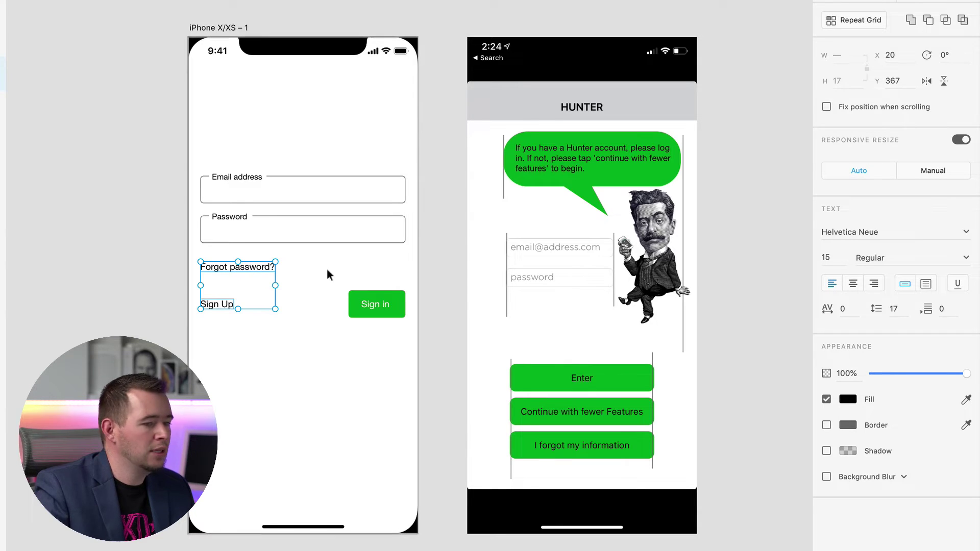
click(966, 400)
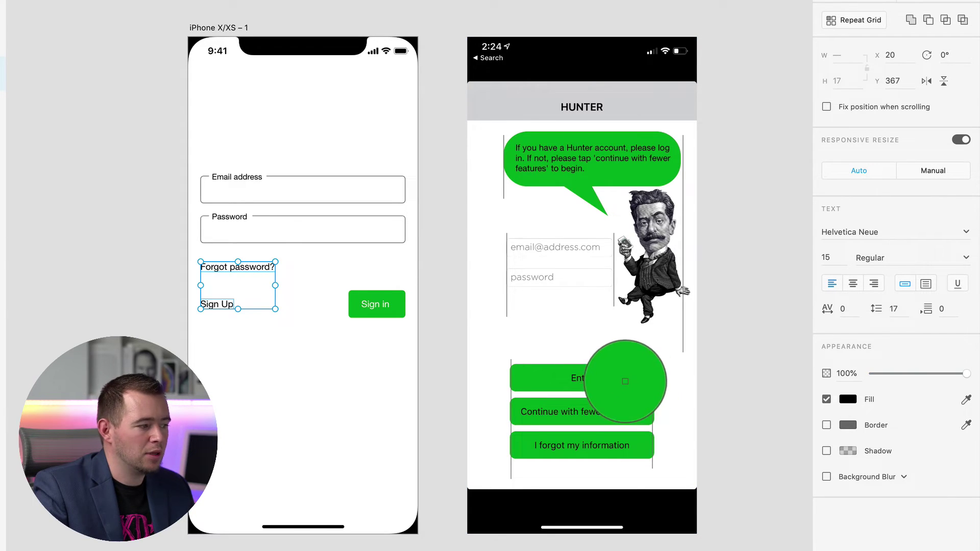
click(630, 389)
click(115, 268)
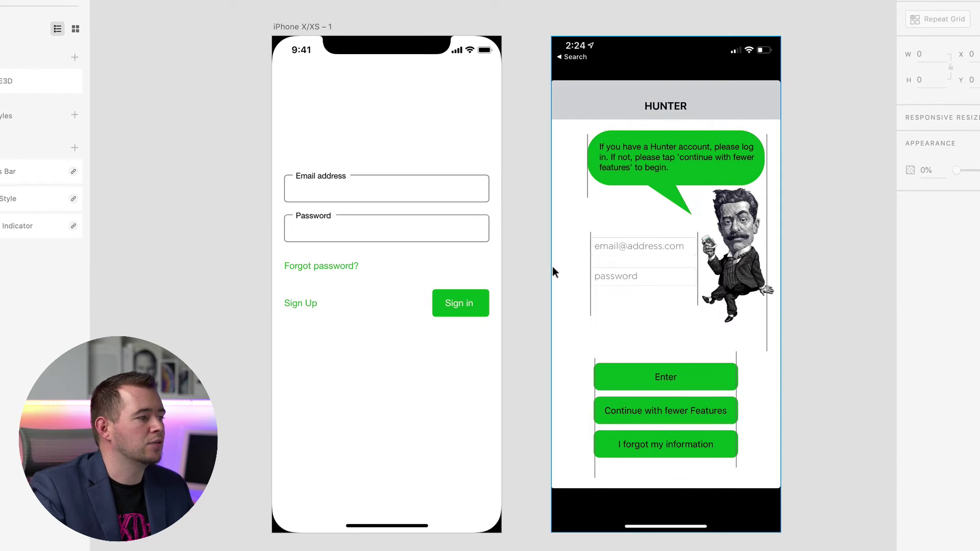
- Screenshot the Hunter app icon from the App Store, paste it, and sample its green for Sign in
key(super+Tab)
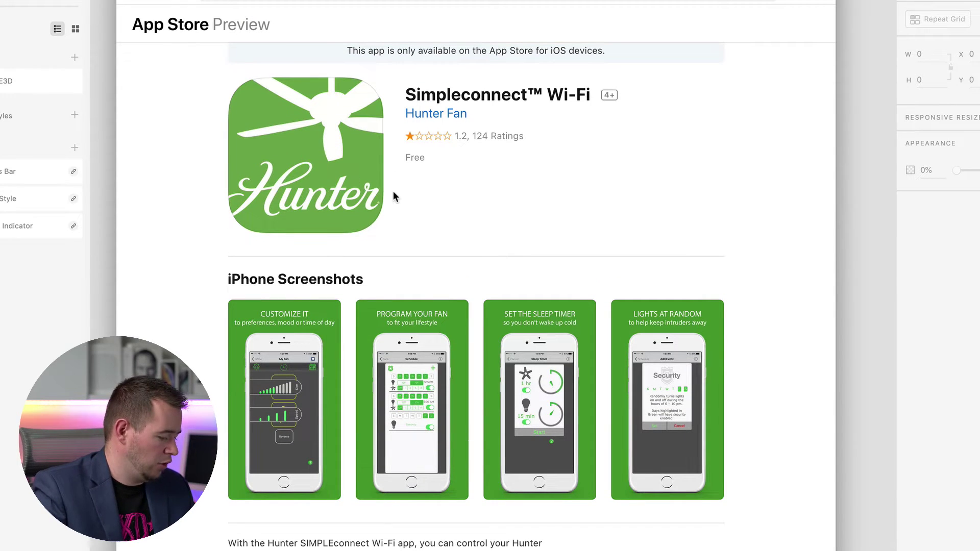
key(super+shift+4)
drag(220, 72, 388, 233)
key(super+Tab)
key(super+v)
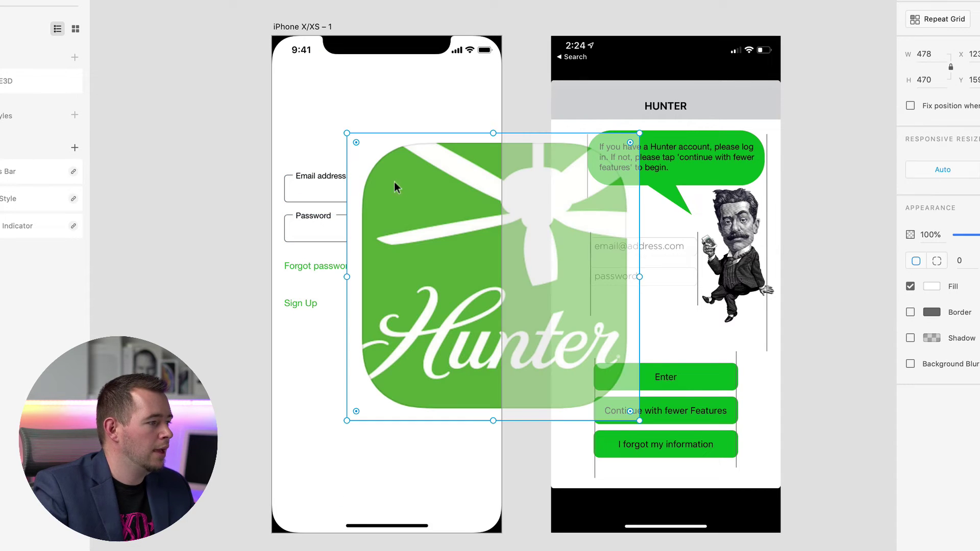
drag(394, 182, 439, 171)
drag(417, 249, 259, 395)
click(477, 312)
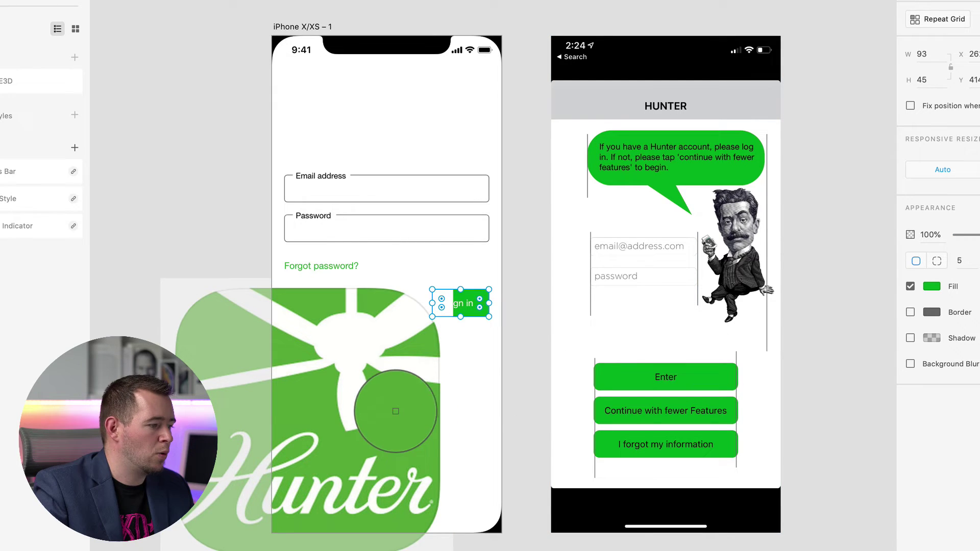
key(Escape)
- Delete the pasted Hunter icon and check the Sign in button's fill colour value
key(Delete)
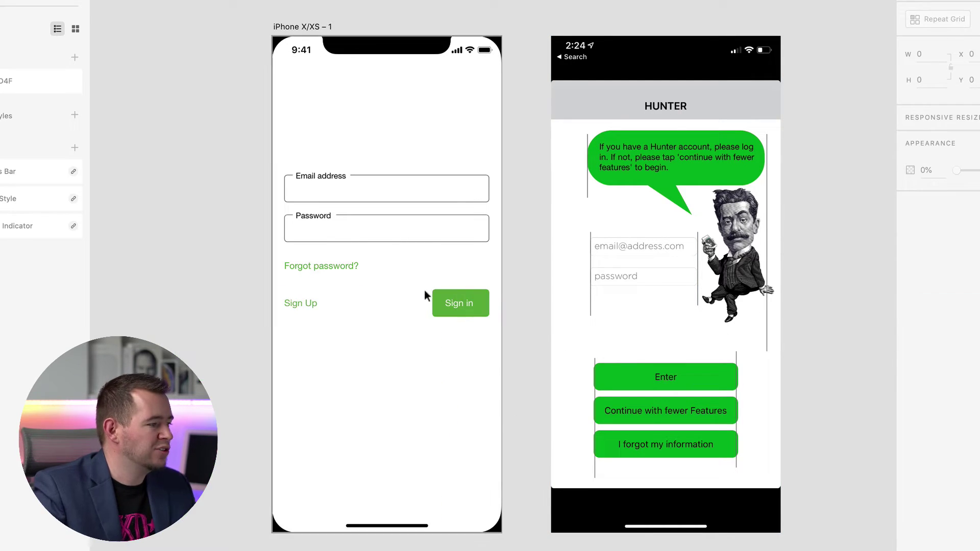
click(463, 310)
click(451, 357)
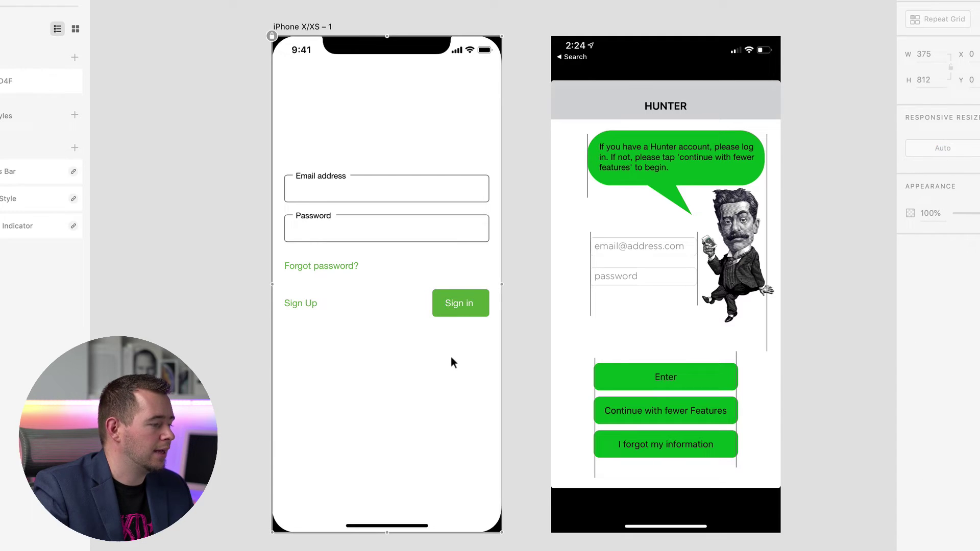
click(241, 141)
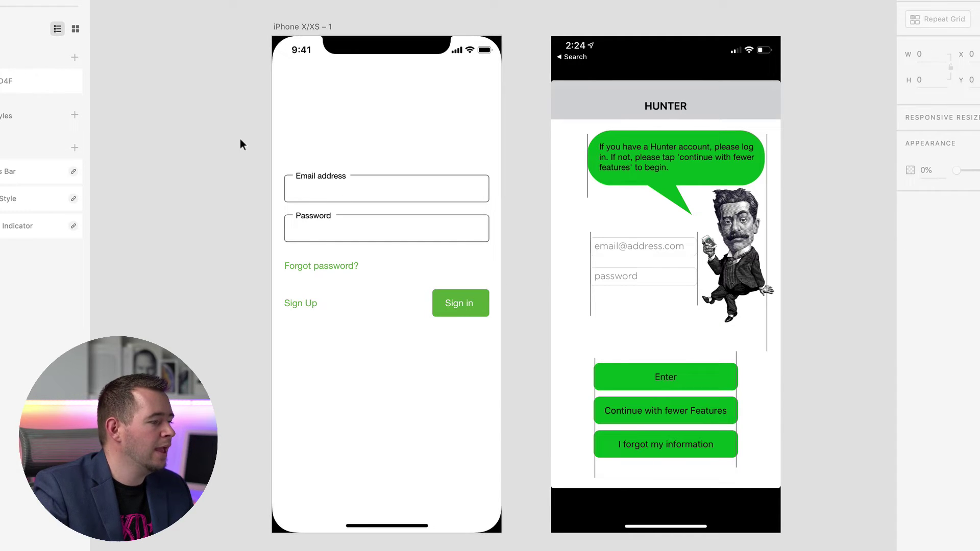
click(440, 302)
click(932, 286)
key(ctrl+c)
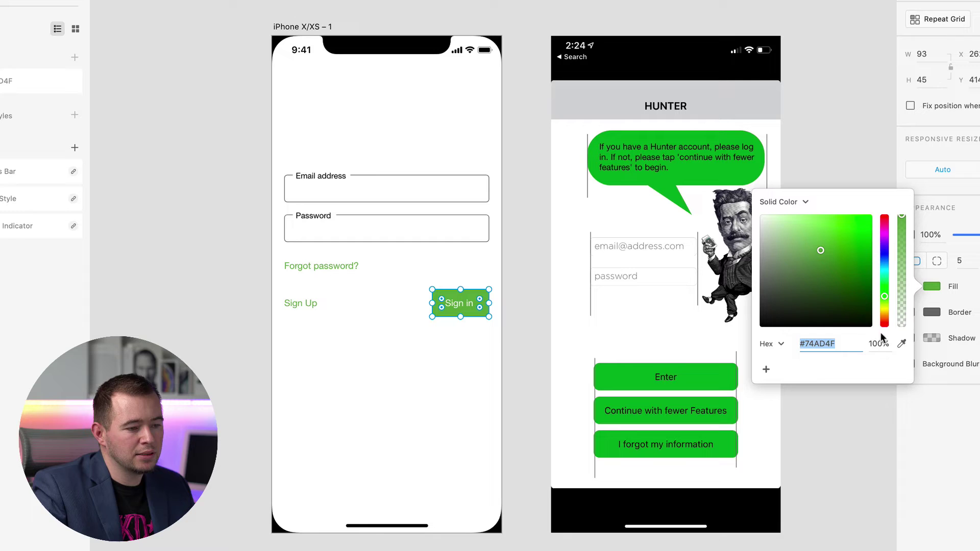
- Fill the artboard background with #74AD4F, then lighten it to pale off-white #F2F4F0
click(283, 26)
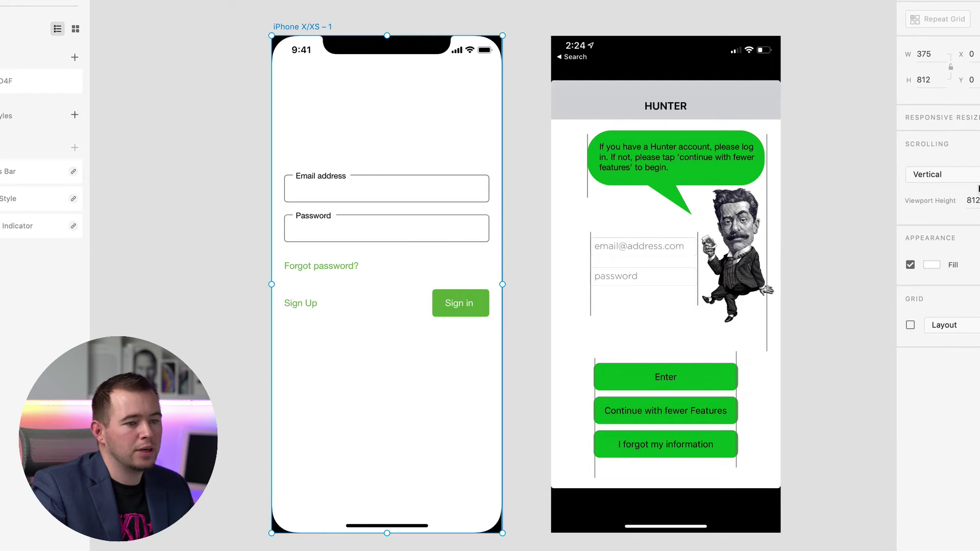
click(932, 264)
key(ctrl+v)
key(Return)
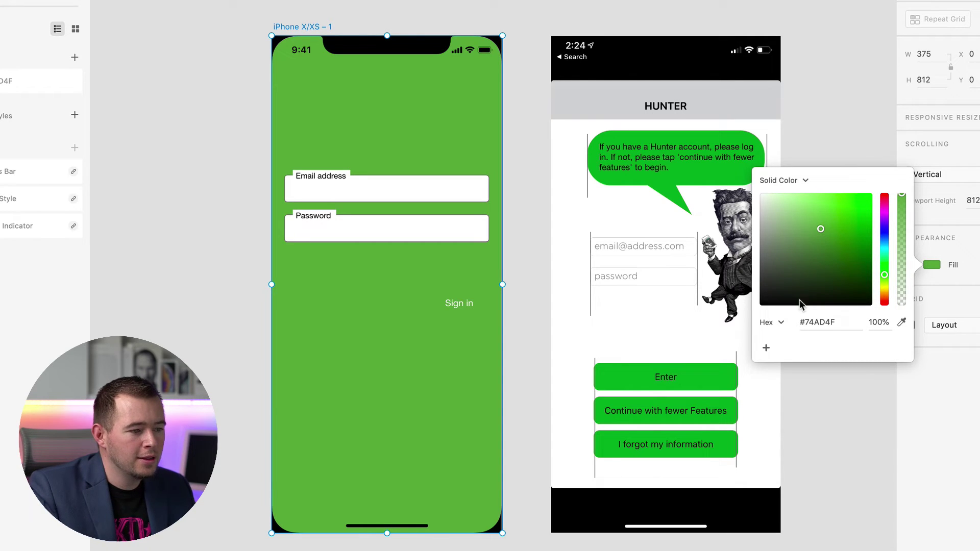
drag(820, 228, 760, 198)
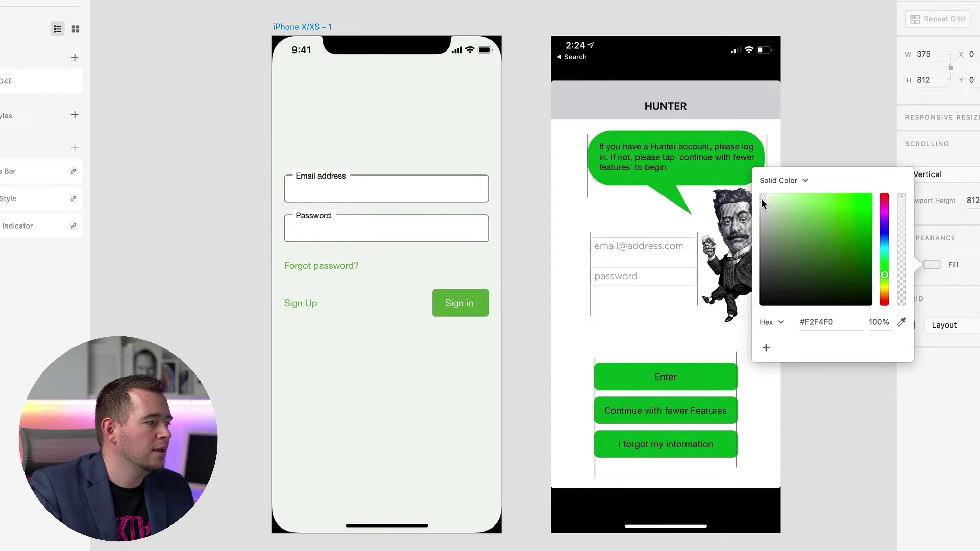
- Fill the email input box with the background's #F2F4F0 and save that colour to the document assets
click(432, 181)
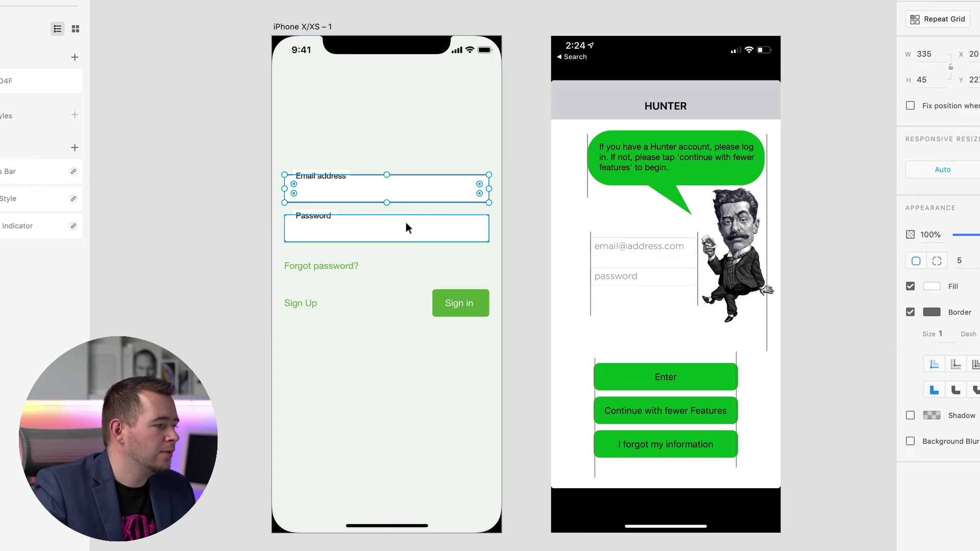
click(452, 106)
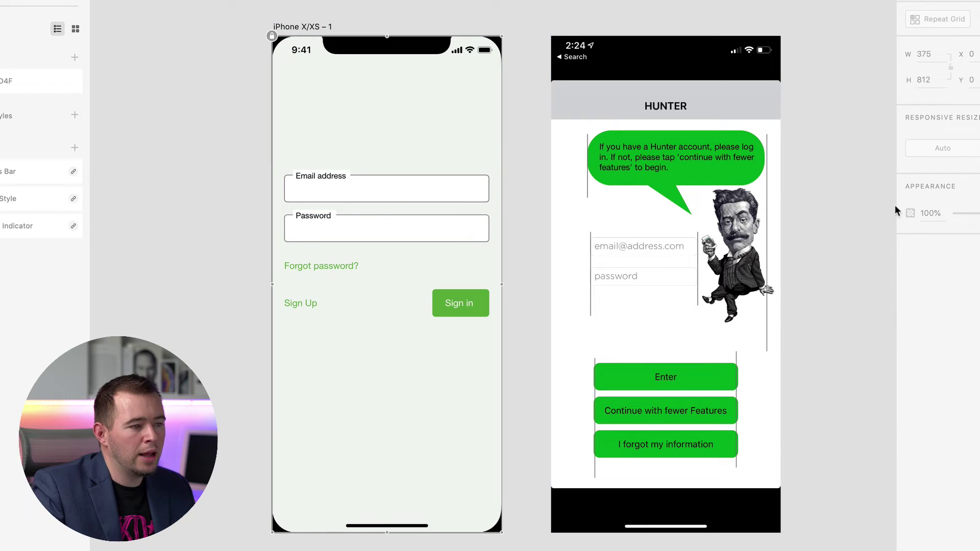
click(443, 80)
click(932, 265)
key(ctrl+c)
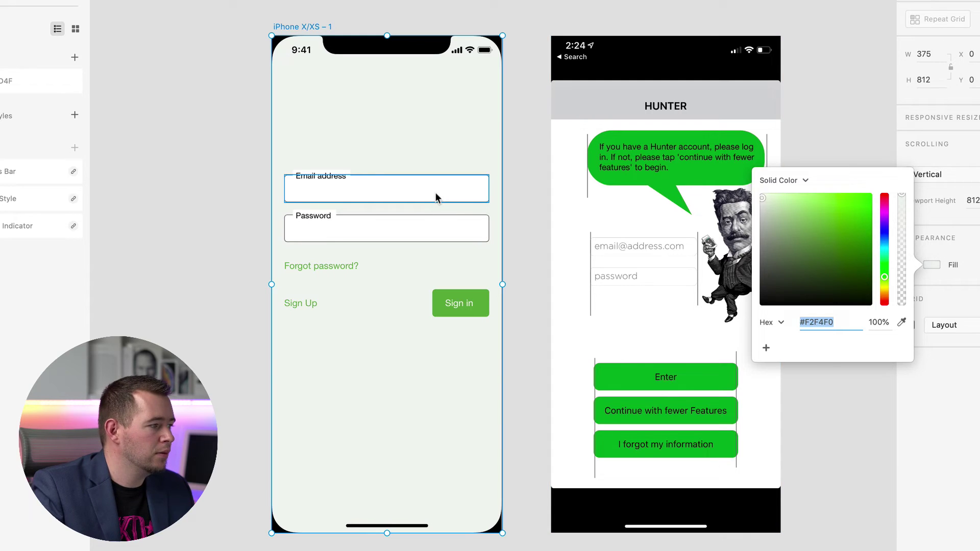
click(436, 194)
click(938, 287)
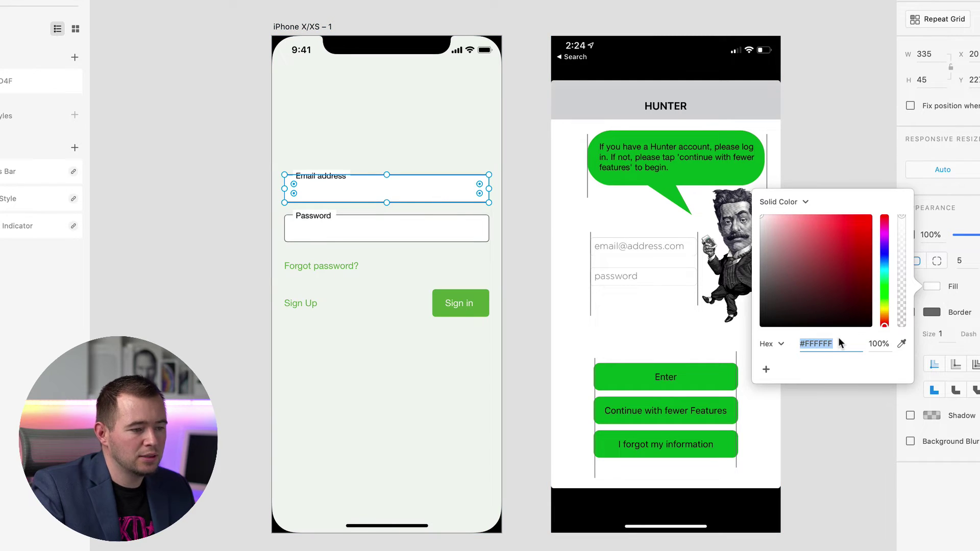
key(ctrl+v)
key(Return)
click(321, 176)
- Select all the login form elements and move the form lower on the artboard
shift+click(313, 216)
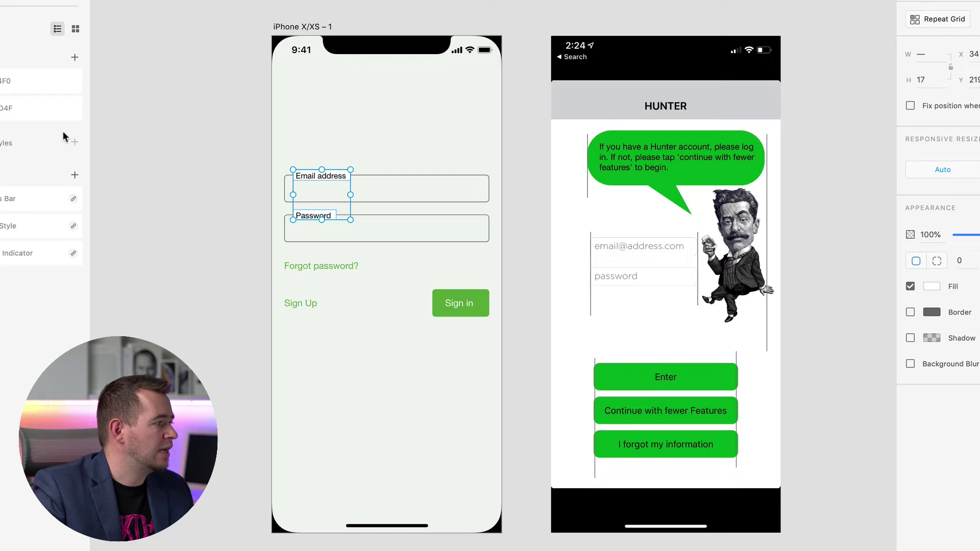
click(75, 57)
click(164, 160)
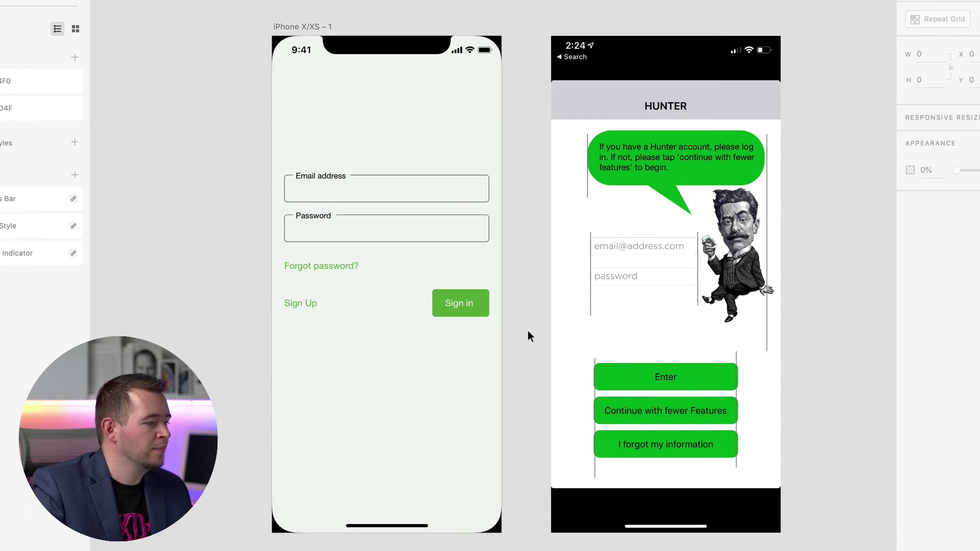
drag(529, 331, 208, 163)
drag(326, 189, 322, 216)
- Bring the green Hunter logo from the website to the top centre, resize it, and raise the form beneath
click(283, 161)
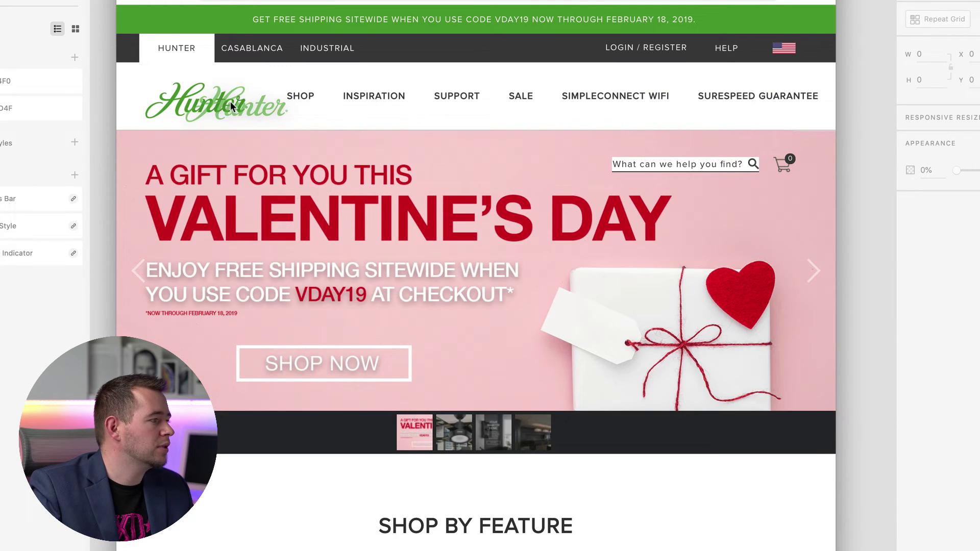
drag(231, 101, 341, 128)
drag(490, 88, 407, 114)
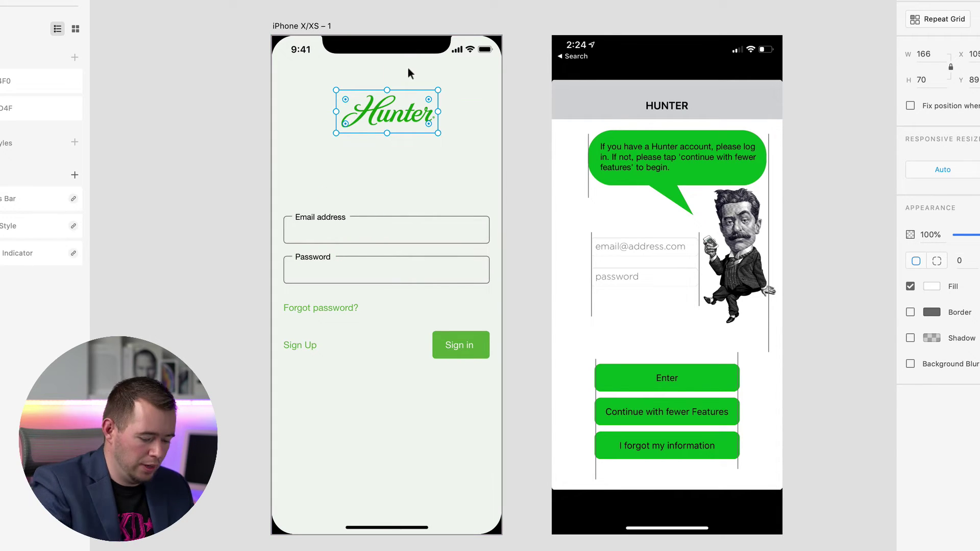
key(Down)
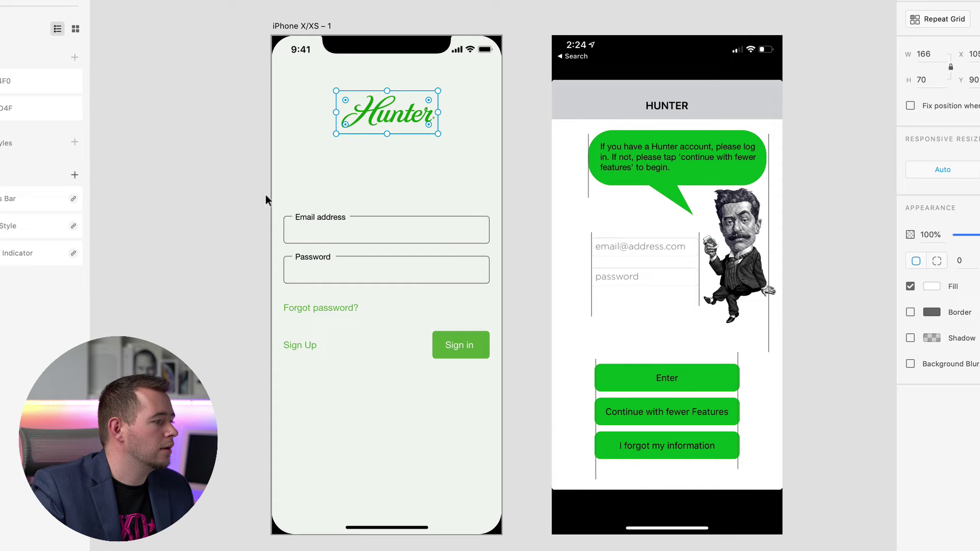
drag(213, 185, 504, 416)
drag(474, 357, 473, 296)
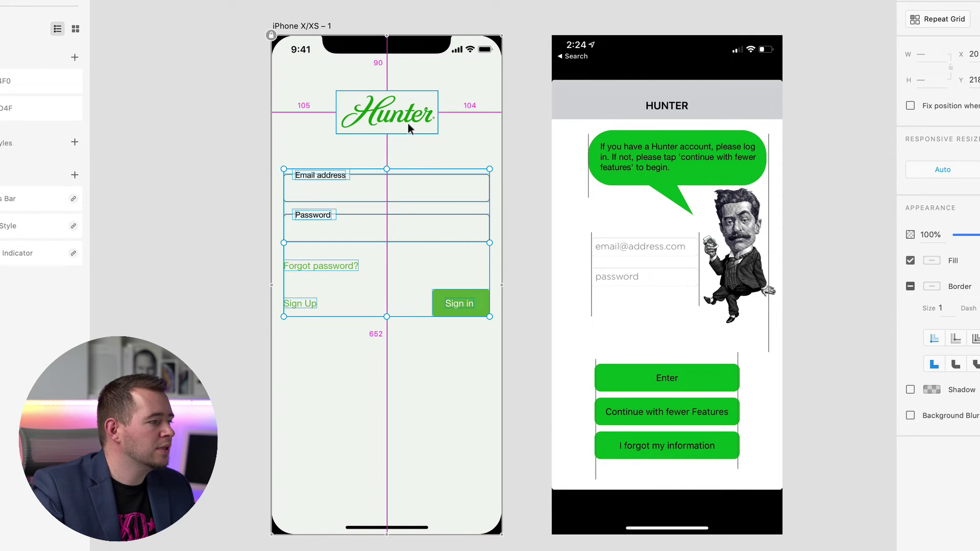
click(235, 272)
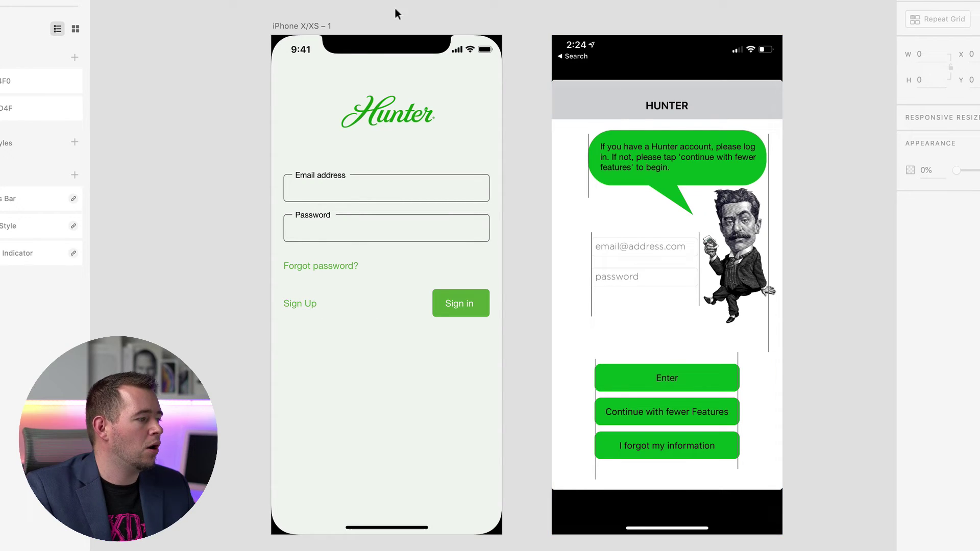
- Give the email and password field outlines a black #000000 border at 14% opacity
click(483, 200)
click(456, 115)
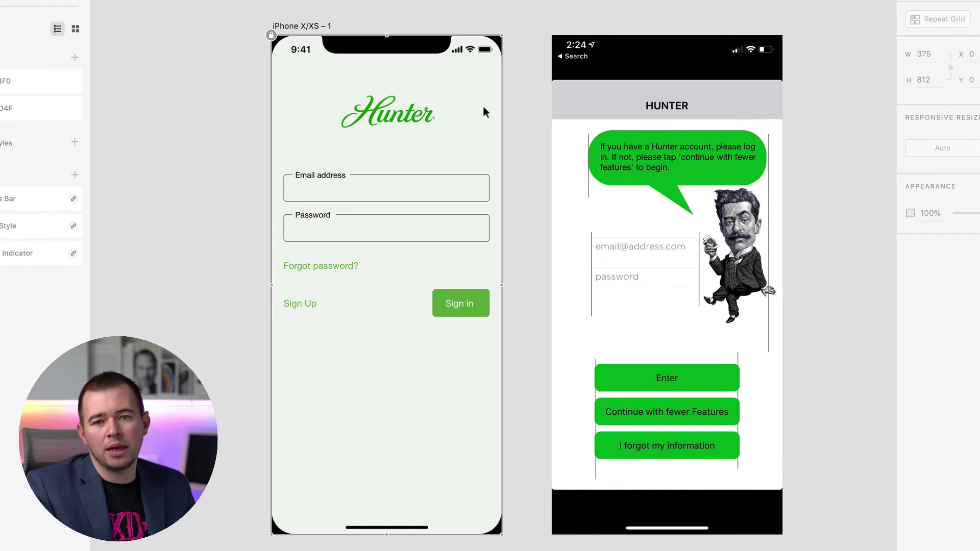
click(441, 179)
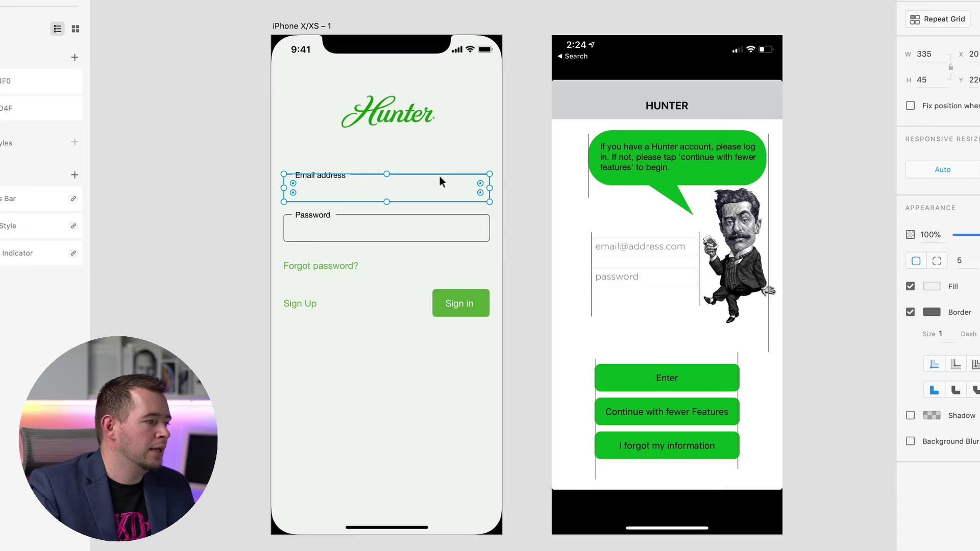
shift+click(354, 216)
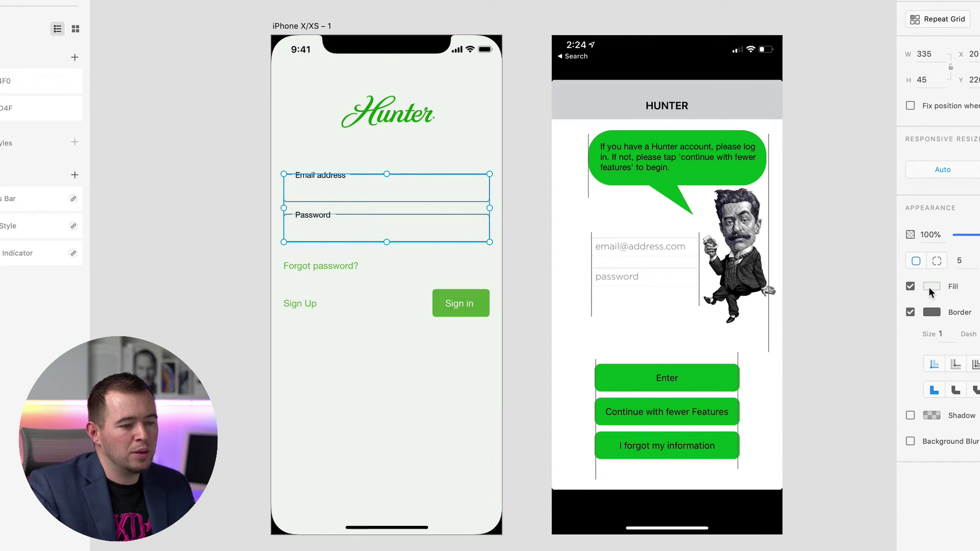
click(931, 312)
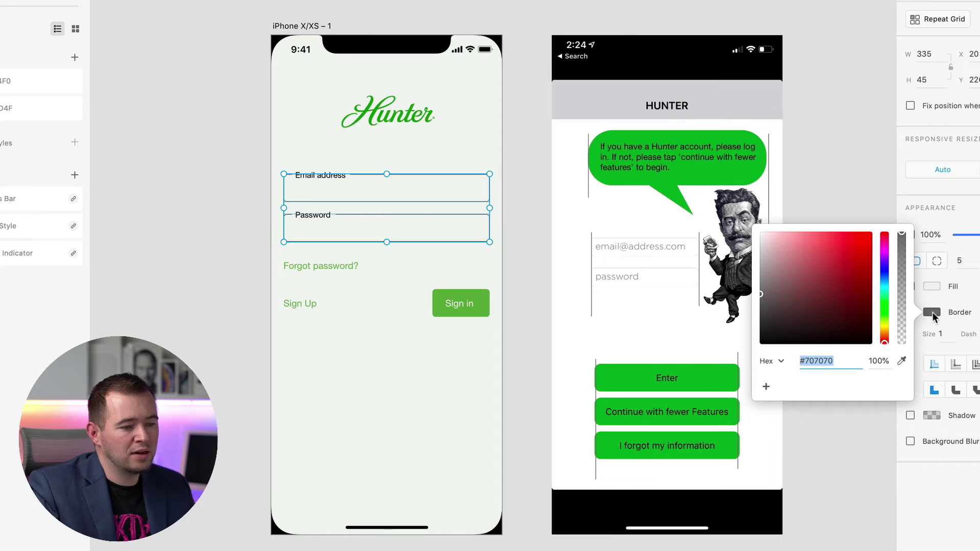
drag(804, 313, 727, 373)
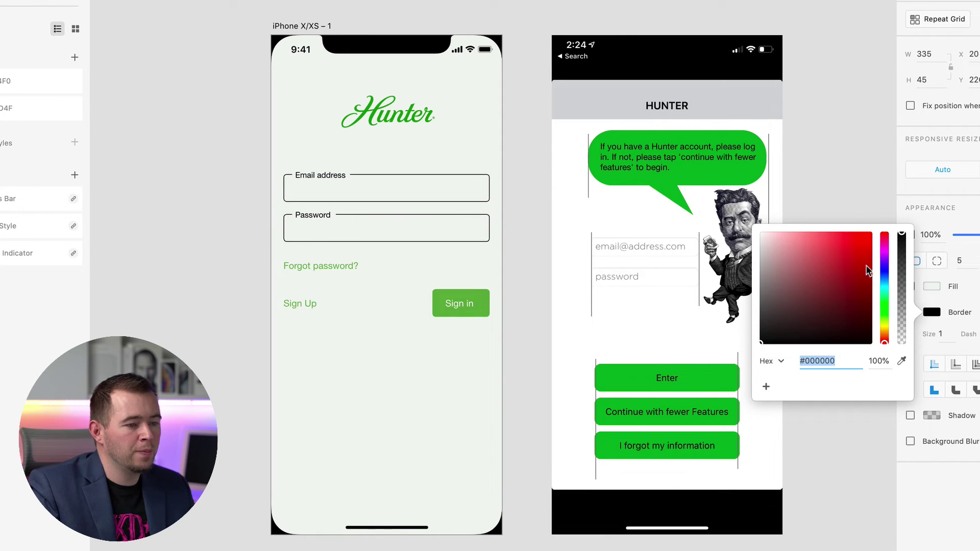
drag(902, 235, 902, 329)
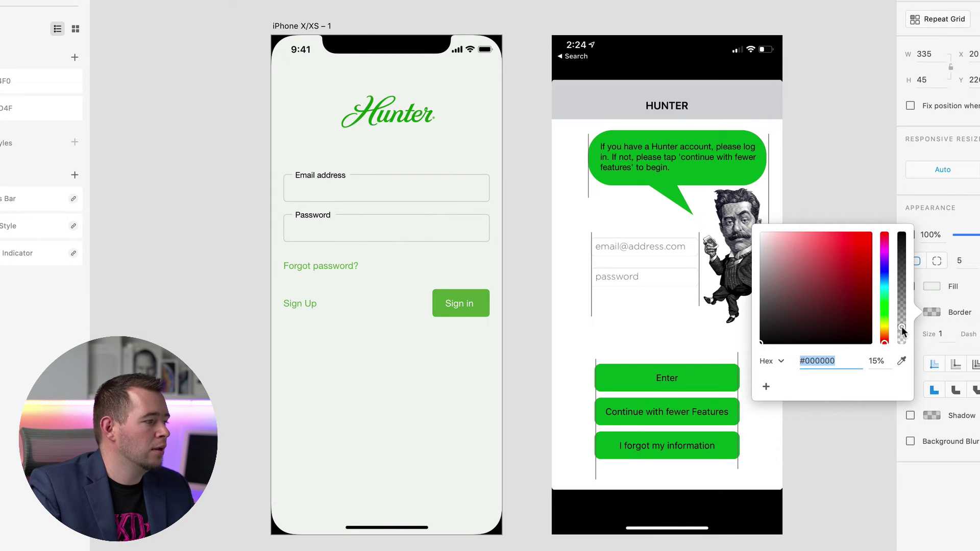
drag(902, 331, 903, 331)
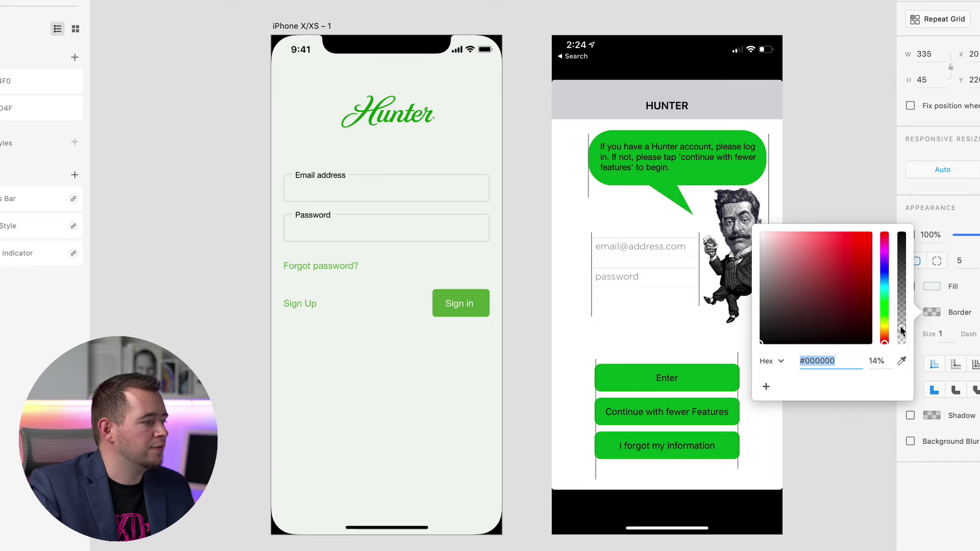
- Fade the Email address and Password labels to about 36% fill opacity
double_click(313, 217)
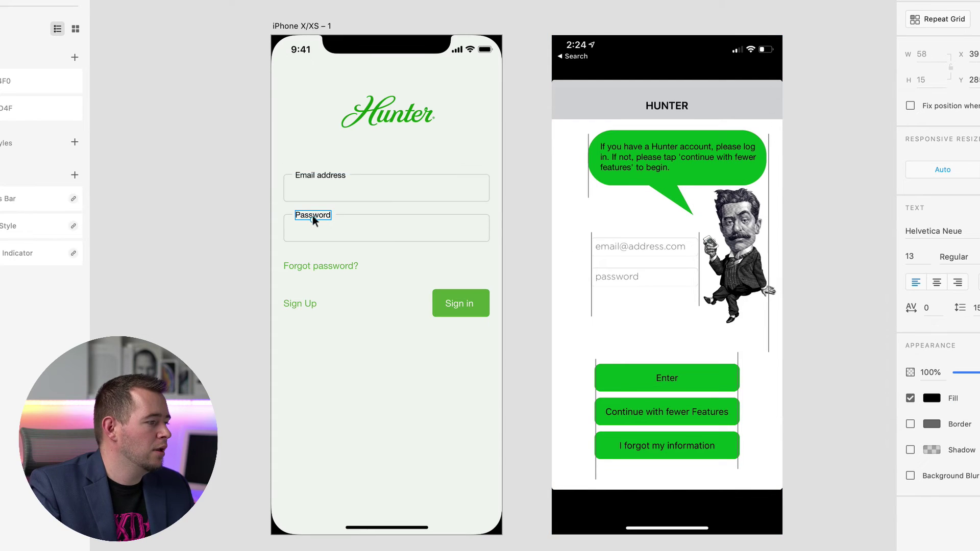
shift+click(321, 179)
click(932, 398)
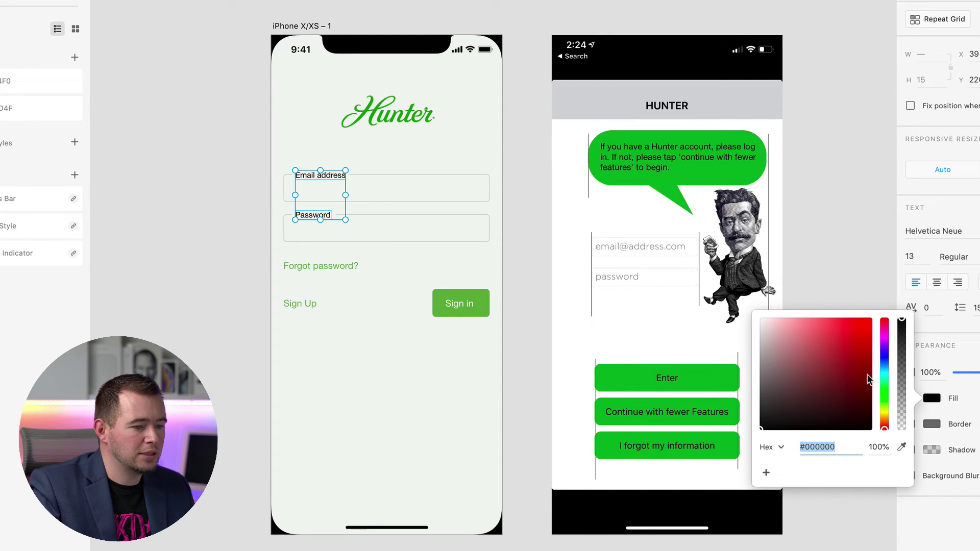
drag(903, 357, 903, 390)
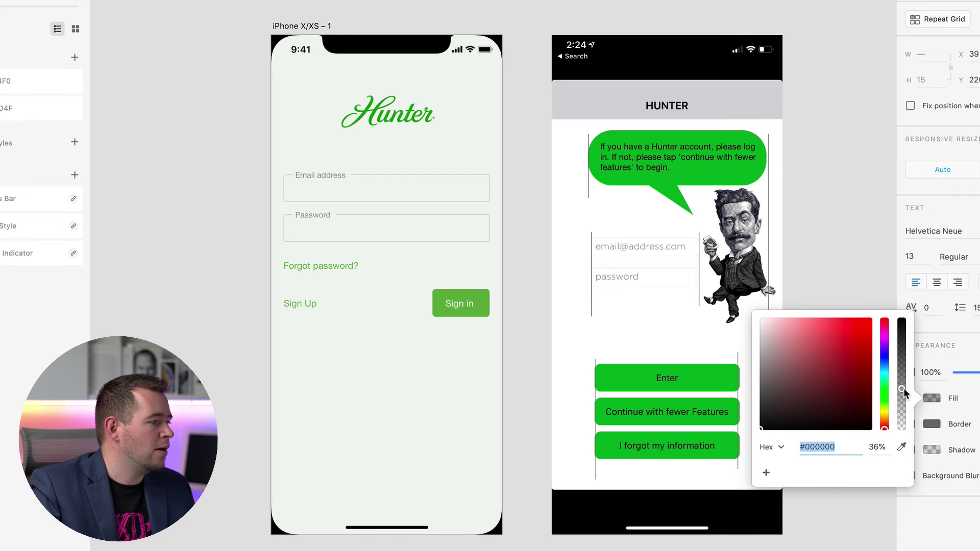
click(317, 398)
- Paste an iOS keyboard at the bottom of the login screen
click(213, 361)
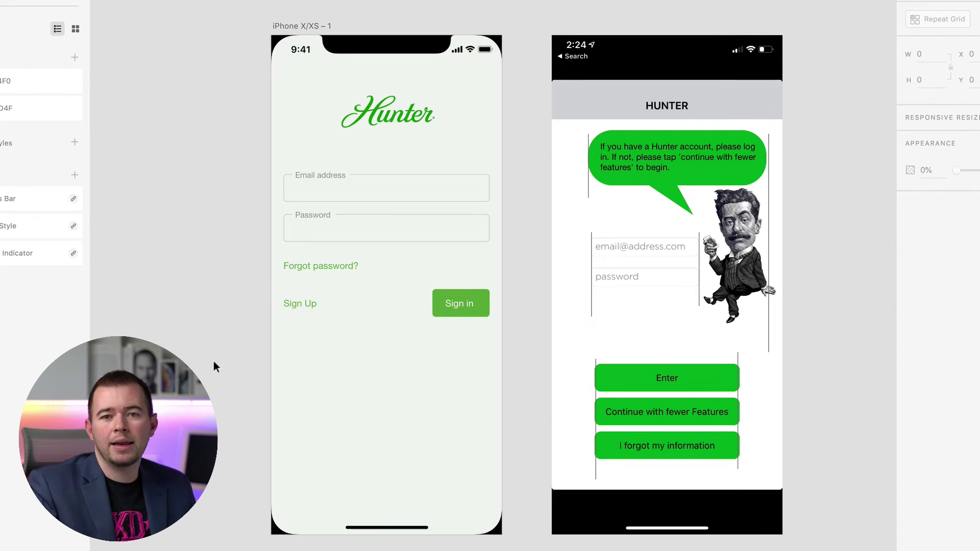
key(ctrl+v)
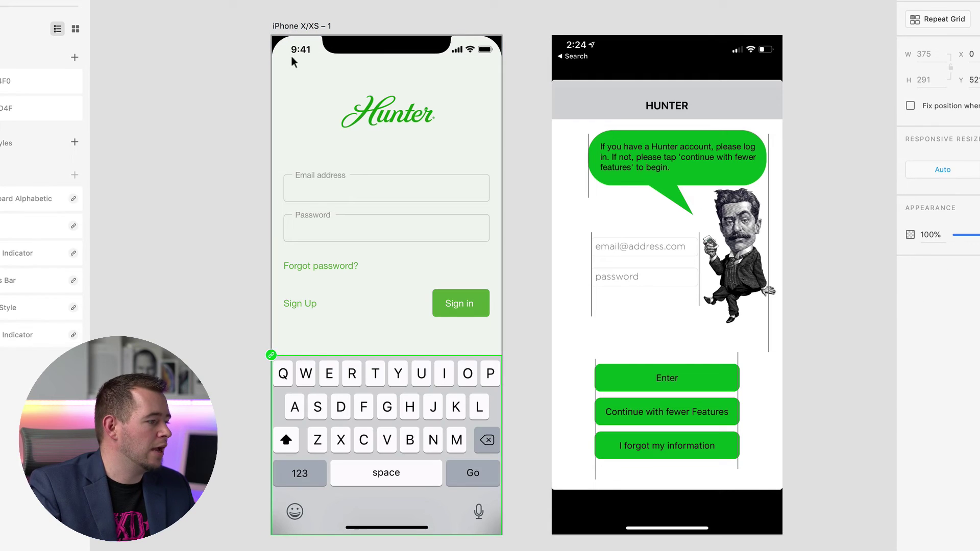
click(213, 333)
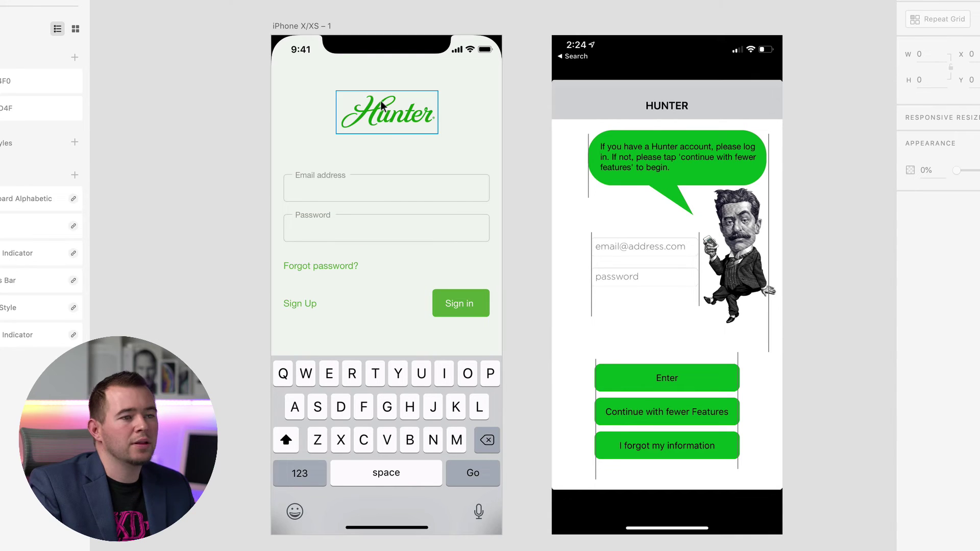
click(395, 113)
click(516, 128)
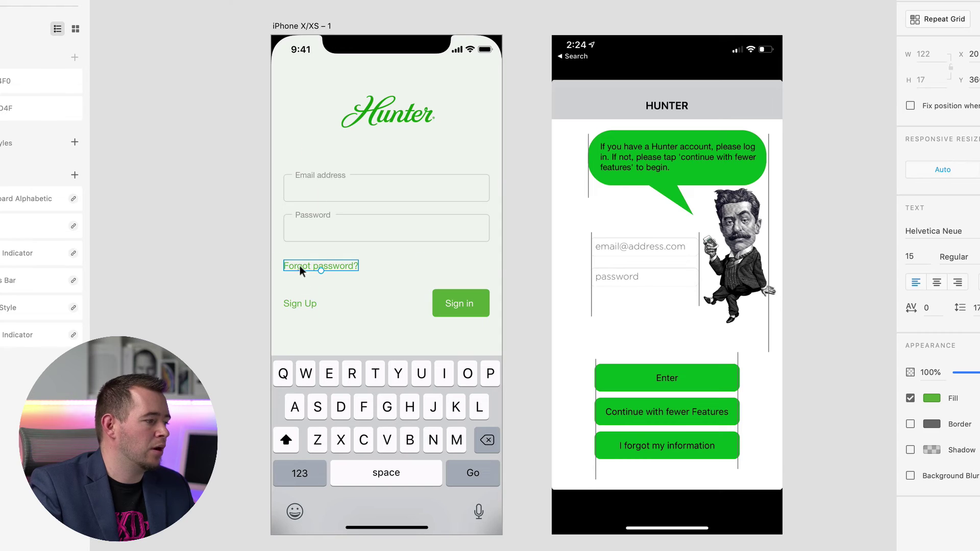
- Copy the Forgot password? link to the top-right, reword it to 'SKIP', and align it flush right
alt+drag(299, 265, 431, 78)
double_click(434, 76)
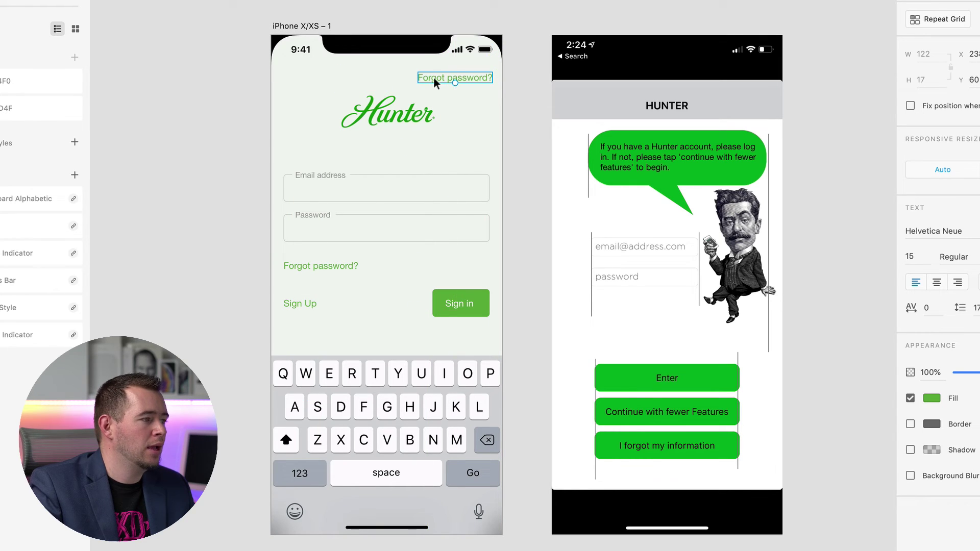
text(SKIP)
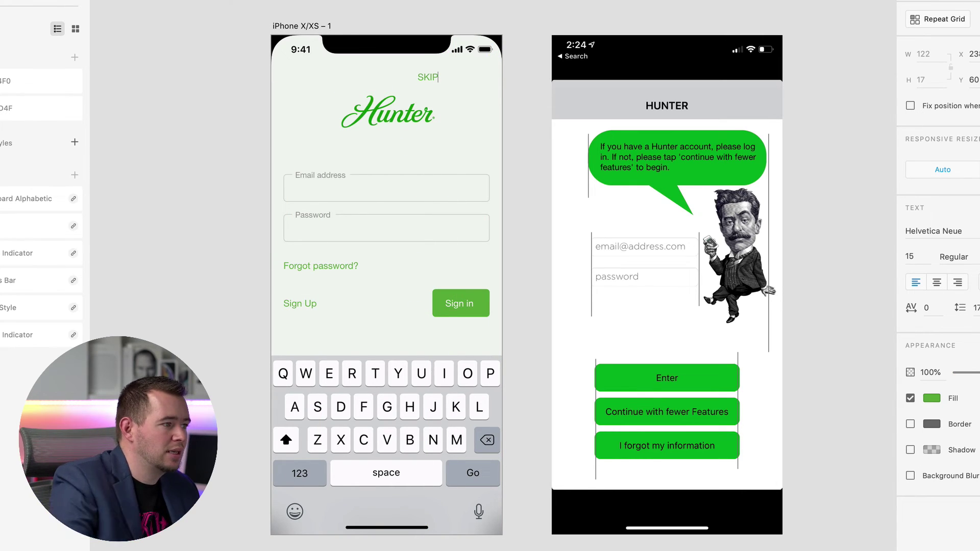
key(Escape)
drag(430, 76, 479, 75)
click(515, 76)
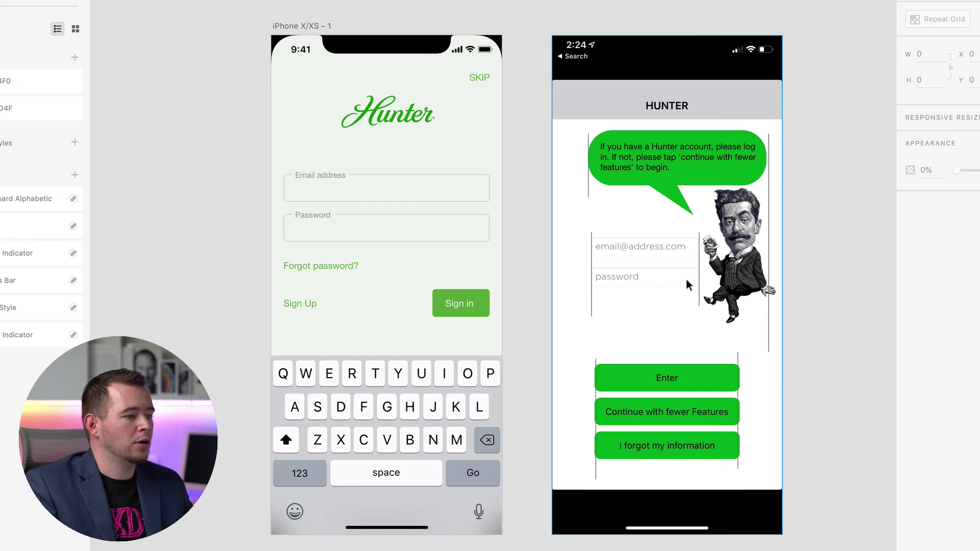
- Move the old app screenshot left of the artboard and delete the stray vertical lines
scroll(727, 274, down, 3)
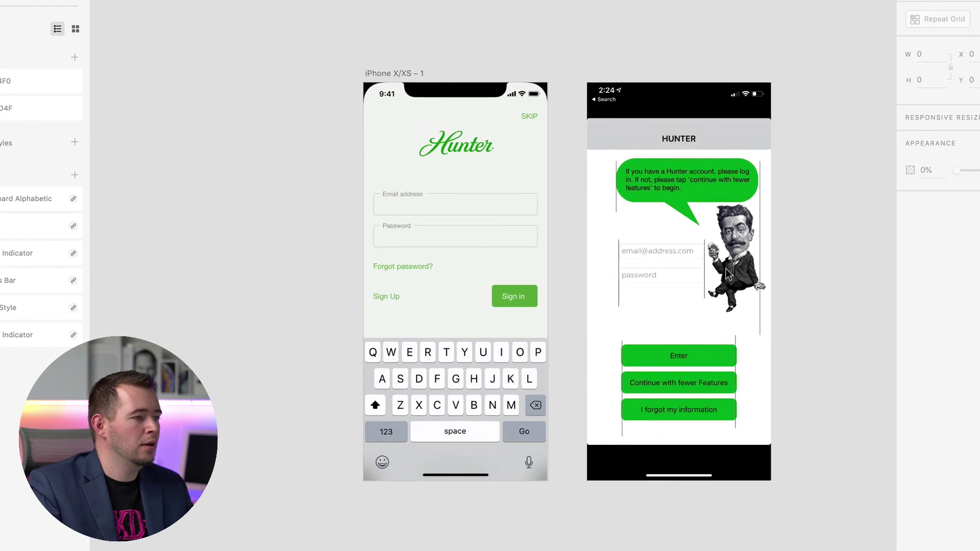
drag(727, 274, 284, 273)
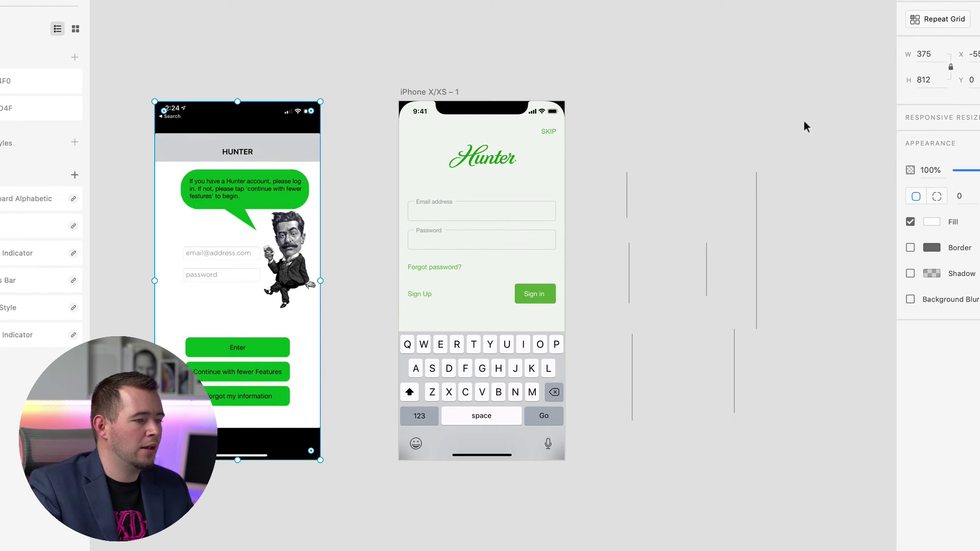
drag(804, 120, 608, 455)
key(Delete)
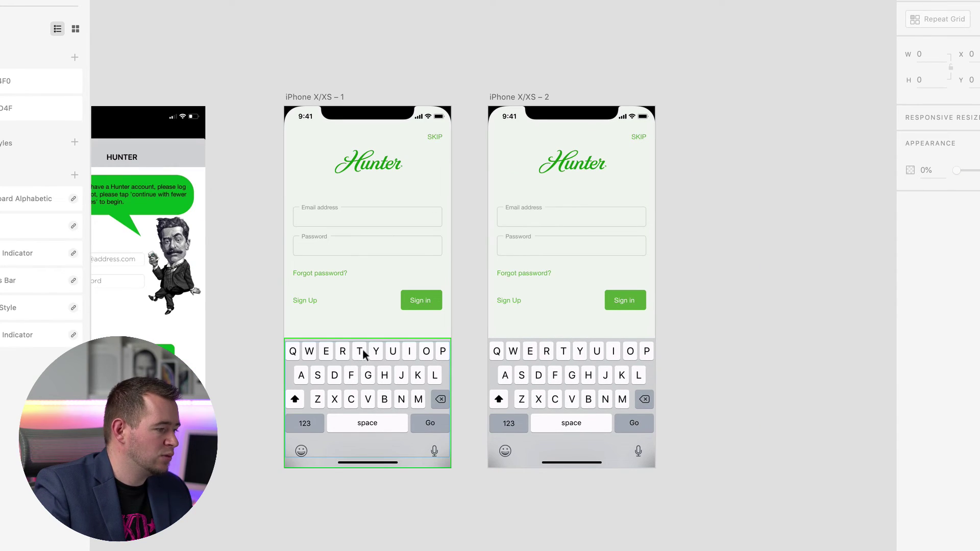
- Push the first artboard's keyboard below its bottom edge and fade it to 0% opacity
drag(362, 350, 357, 460)
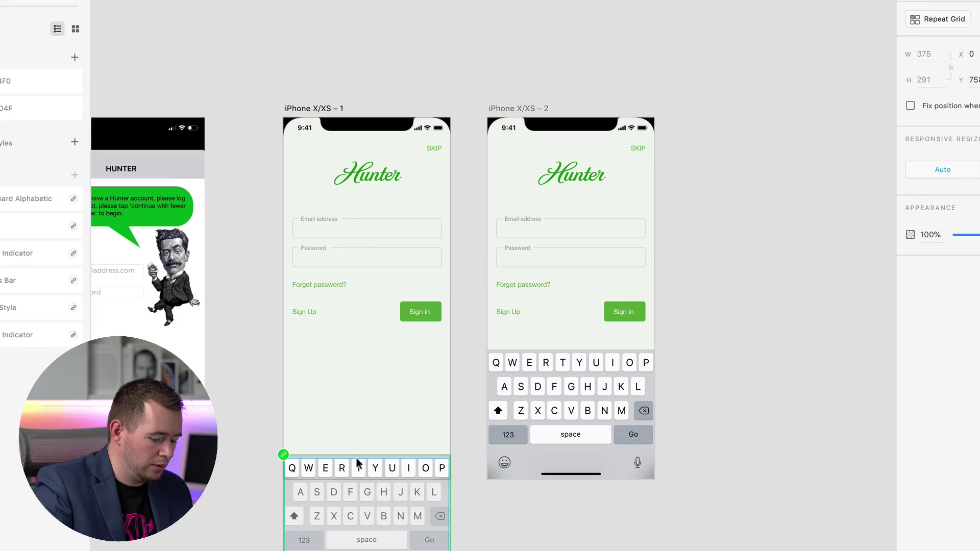
key(shift+Down)
key(shift+Down)
key(shift+Down)
key(shift+Down)
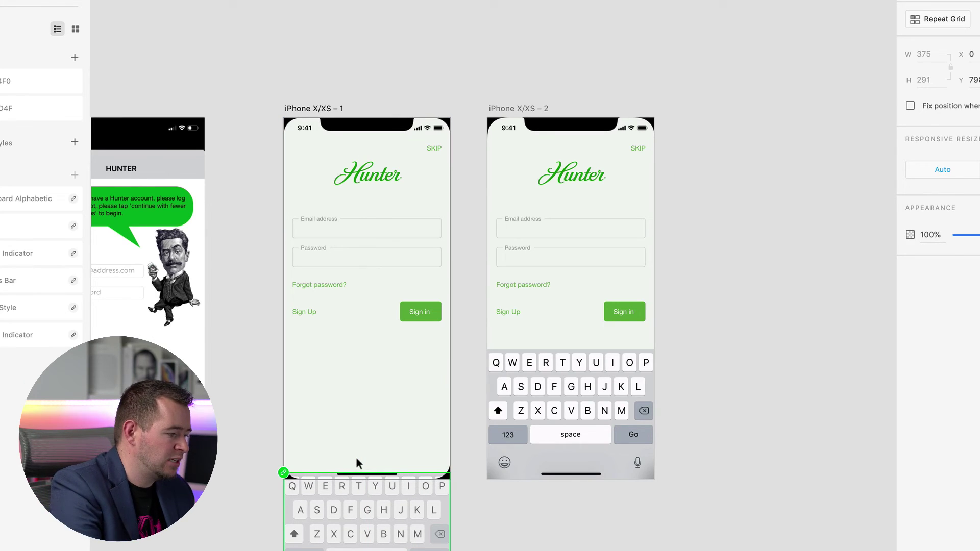
scroll(356, 458, down, 3)
scroll(327, 424, up, 2)
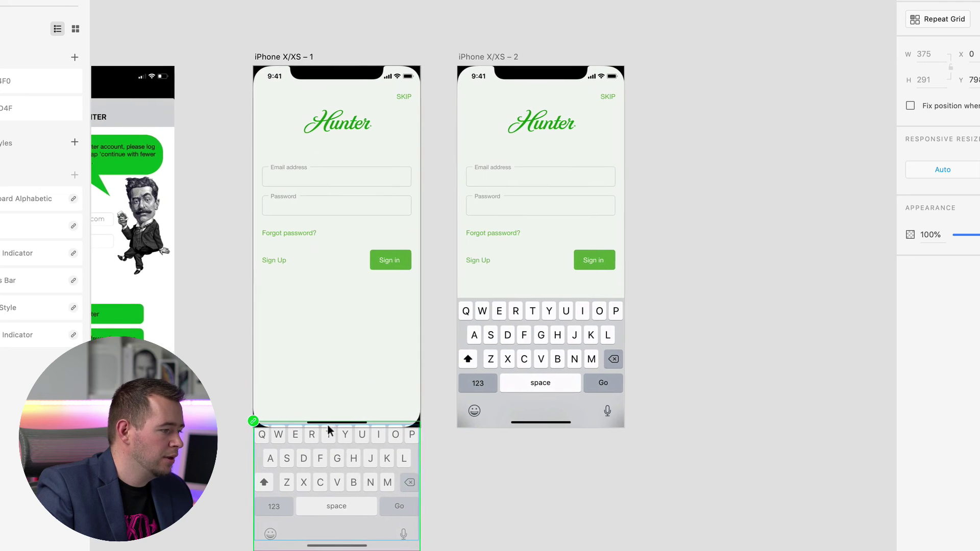
scroll(326, 424, left, 2)
drag(962, 248, 898, 248)
click(757, 311)
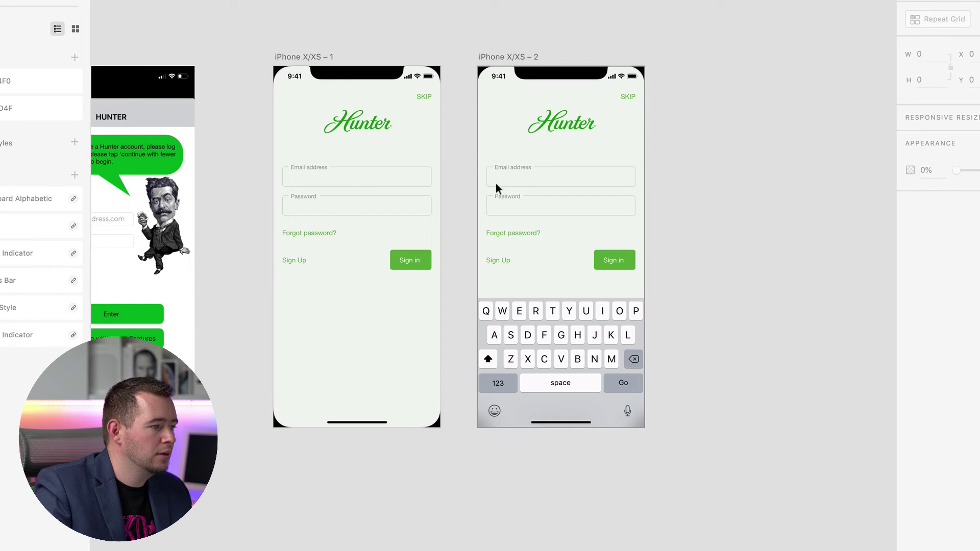
- Eyedrop the Sign in green #74AD4F onto artboard 2's email field border and label
click(568, 170)
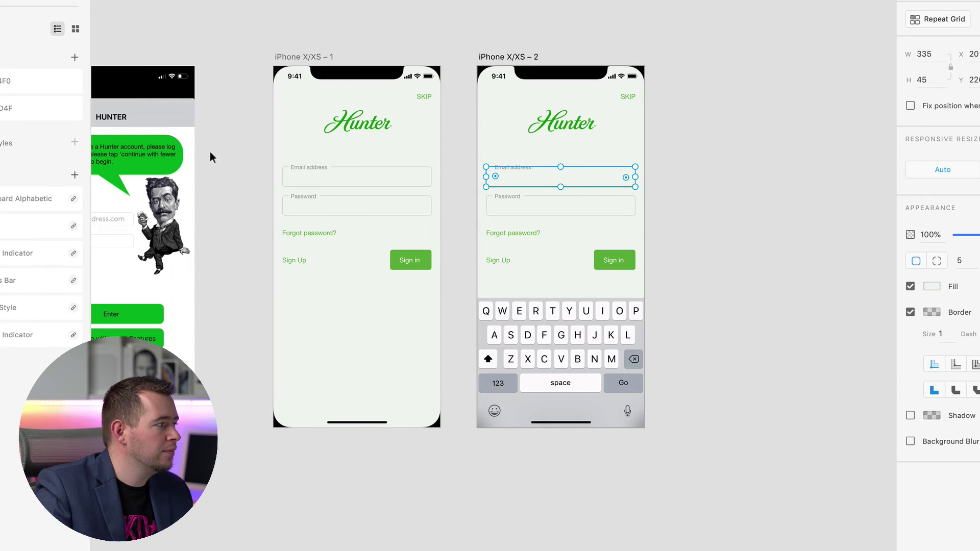
click(933, 312)
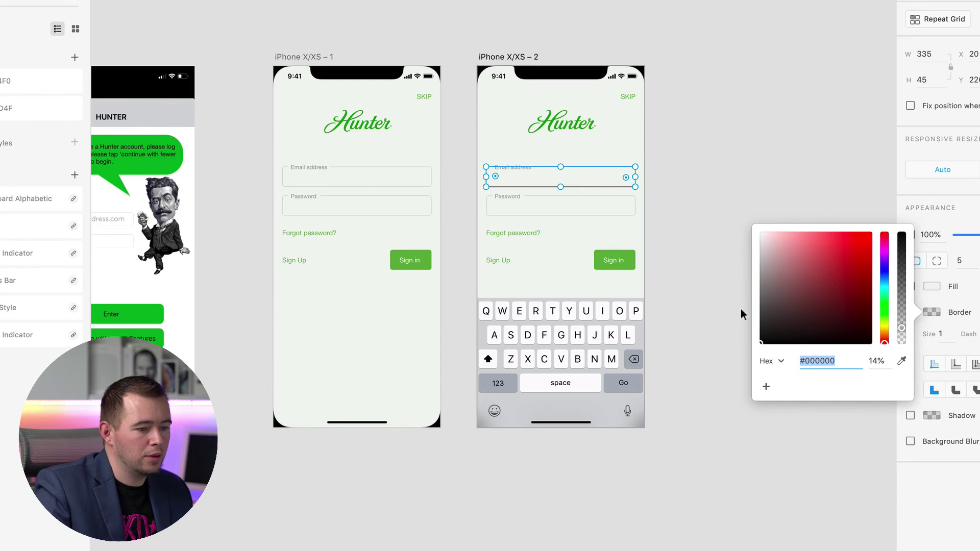
click(902, 361)
click(602, 252)
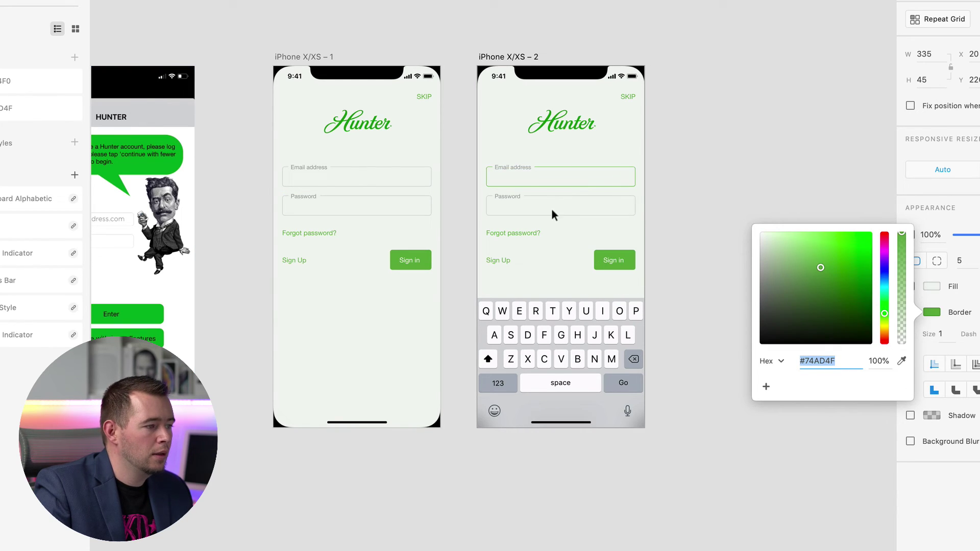
double_click(516, 169)
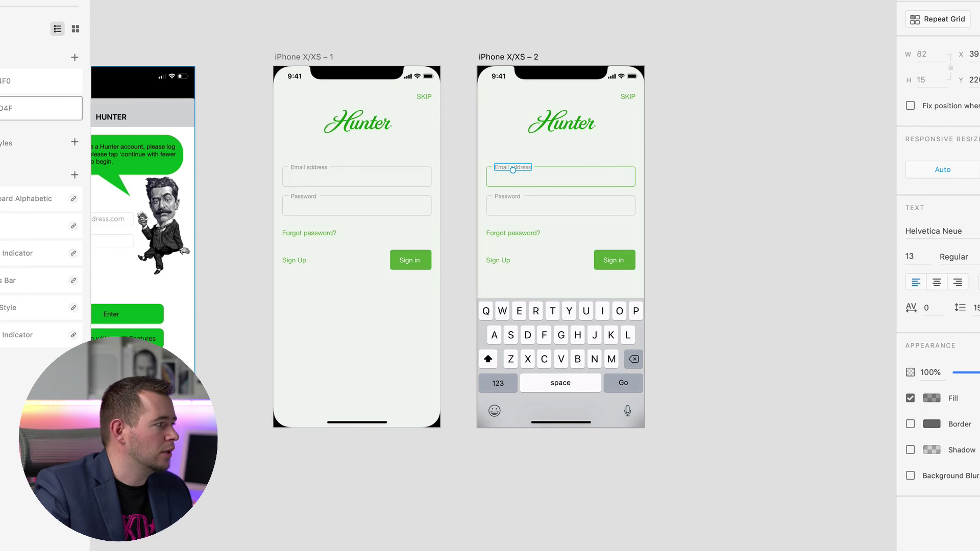
click(716, 229)
- Type a sample email address ending in '.com' inside the email field
scroll(376, 168, up, 3)
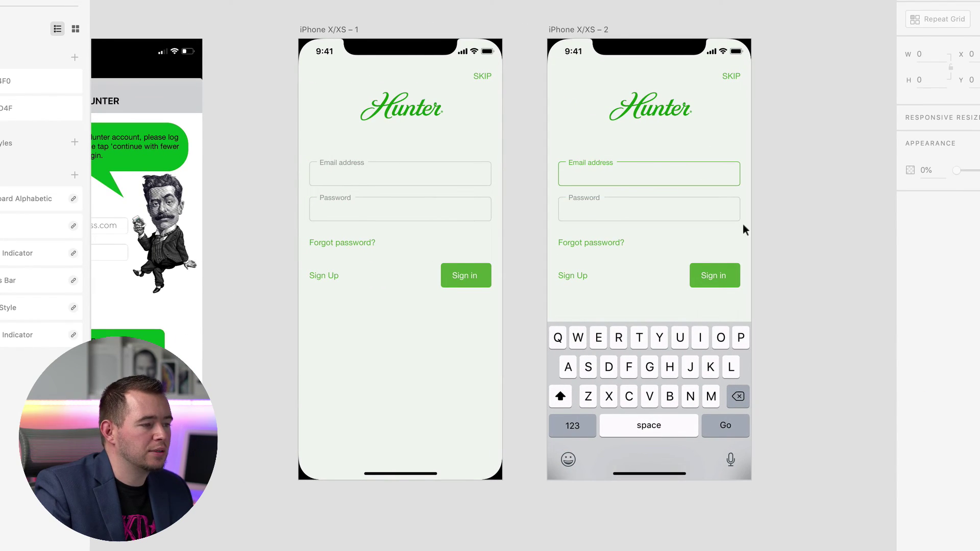
click(571, 195)
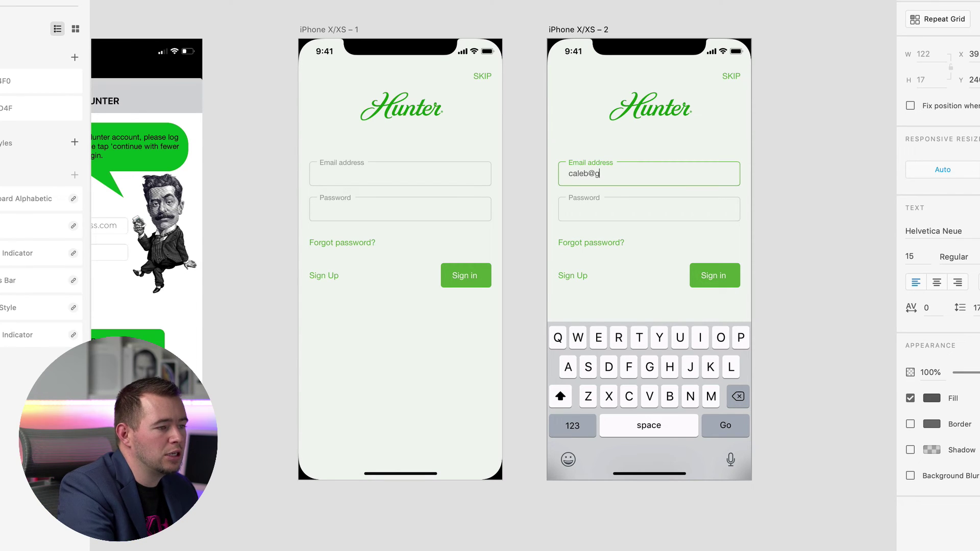
text(.com)
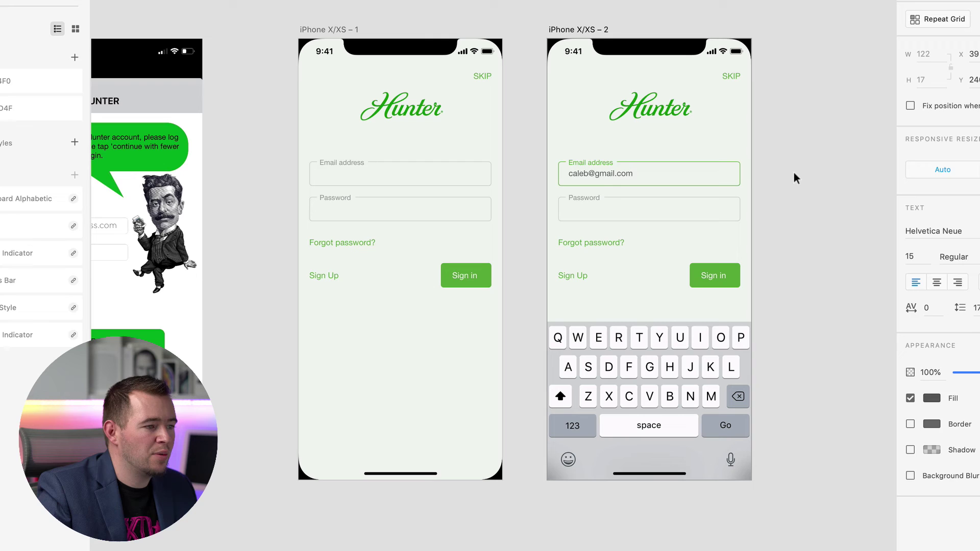
click(794, 173)
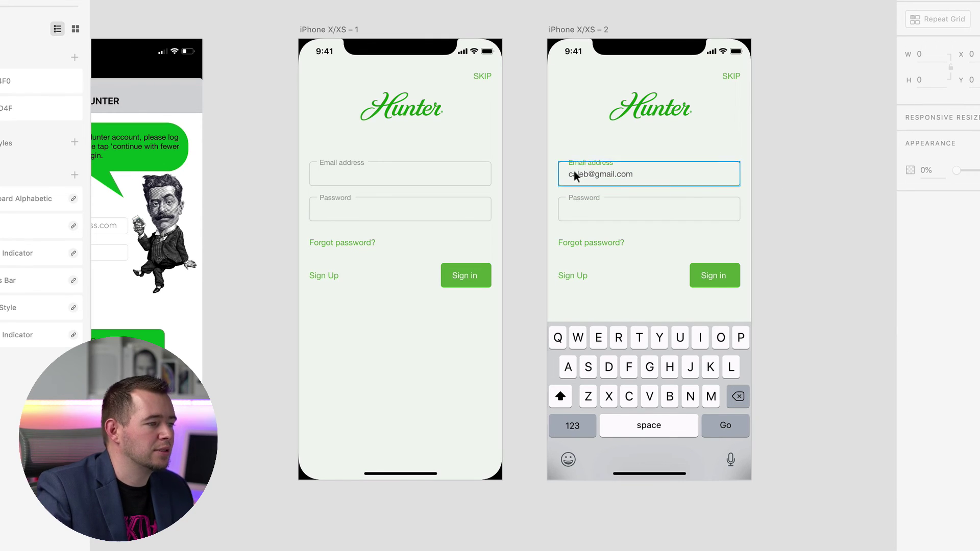
scroll(541, 148, left, 1)
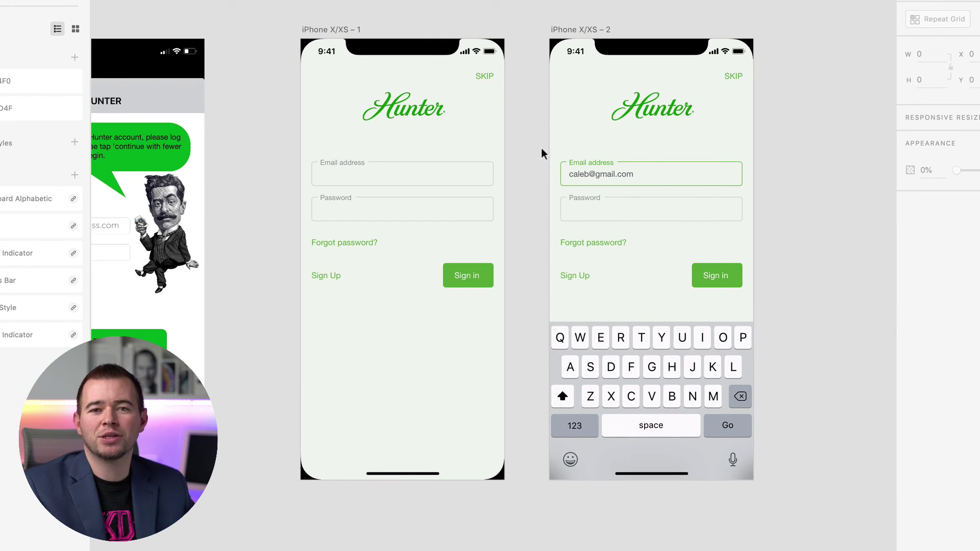
- In Prototype mode, link the first artboard's email field to the second artboard
click(332, 29)
key(super+2)
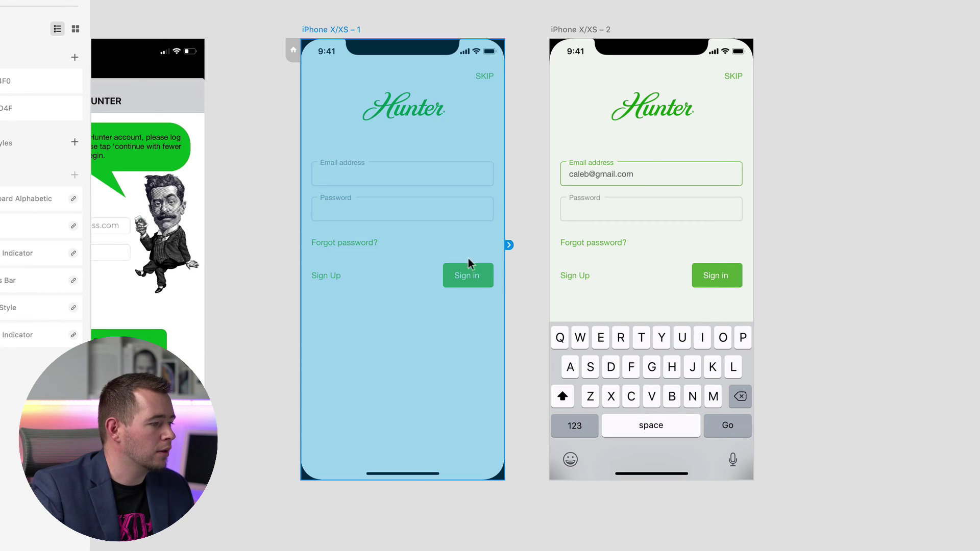
click(403, 179)
drag(498, 174, 612, 160)
- Set the interaction to Tap trigger, Auto-Animate action, and 0.5 s duration
click(535, 443)
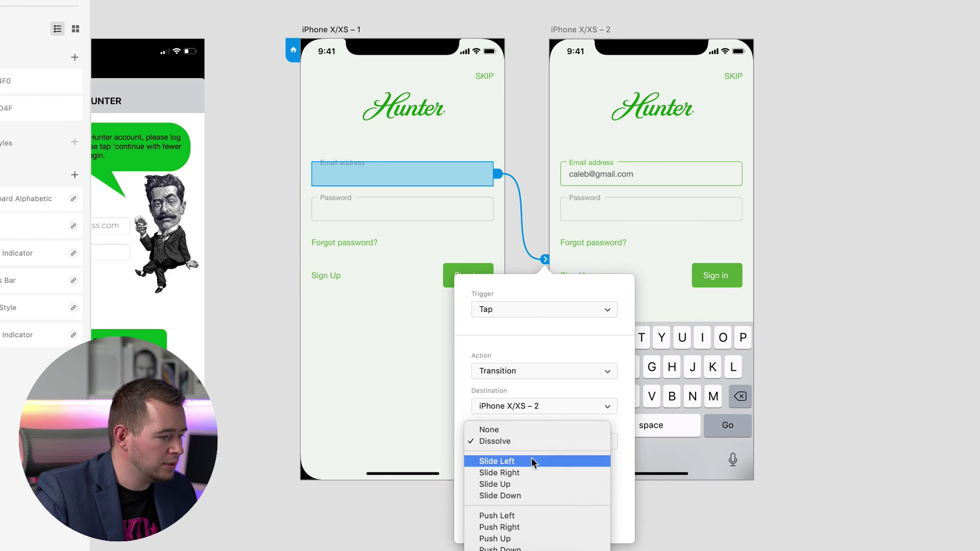
click(526, 342)
click(523, 313)
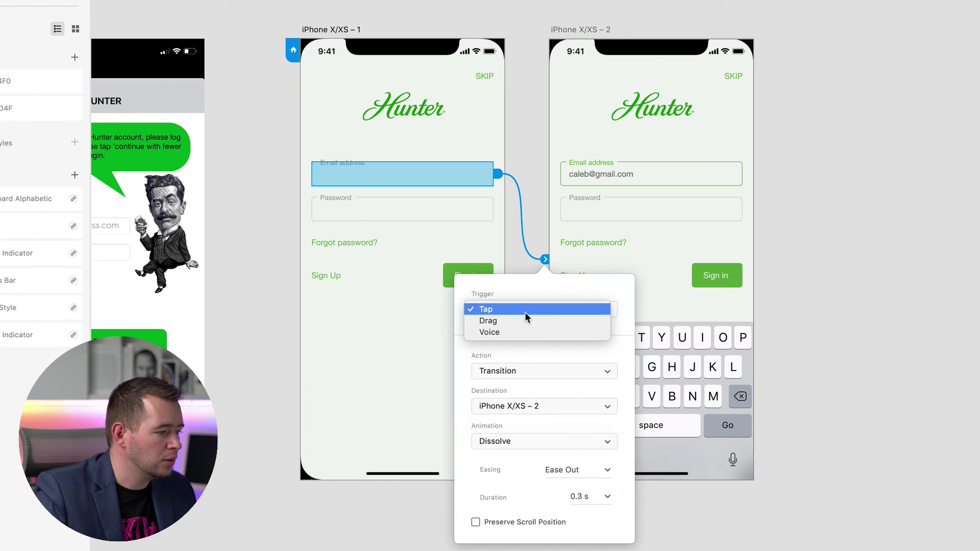
click(525, 337)
click(525, 371)
click(525, 382)
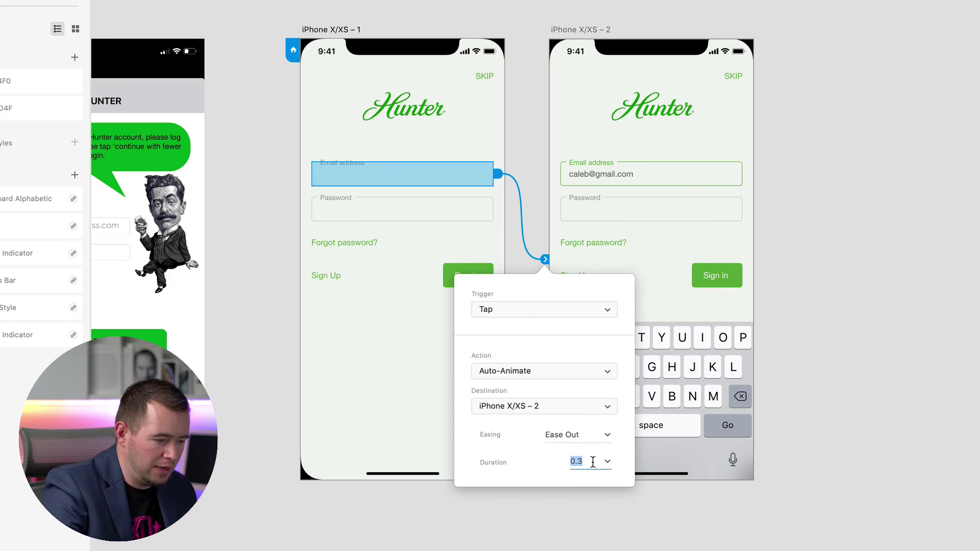
text(.5)
key(Return)
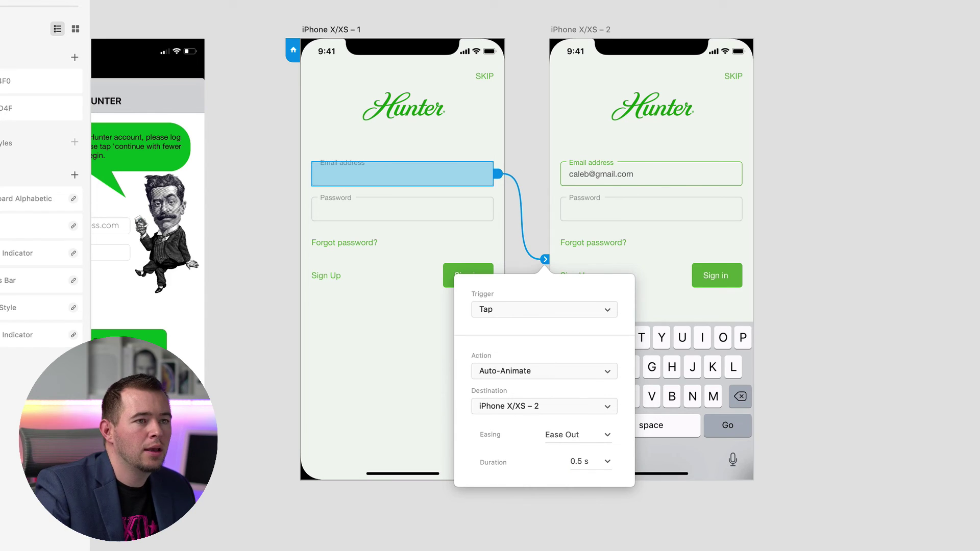
- Preview the prototype and tap the email field several times to test the transition
key(super+Return)
drag(341, 102, 850, 102)
click(825, 158)
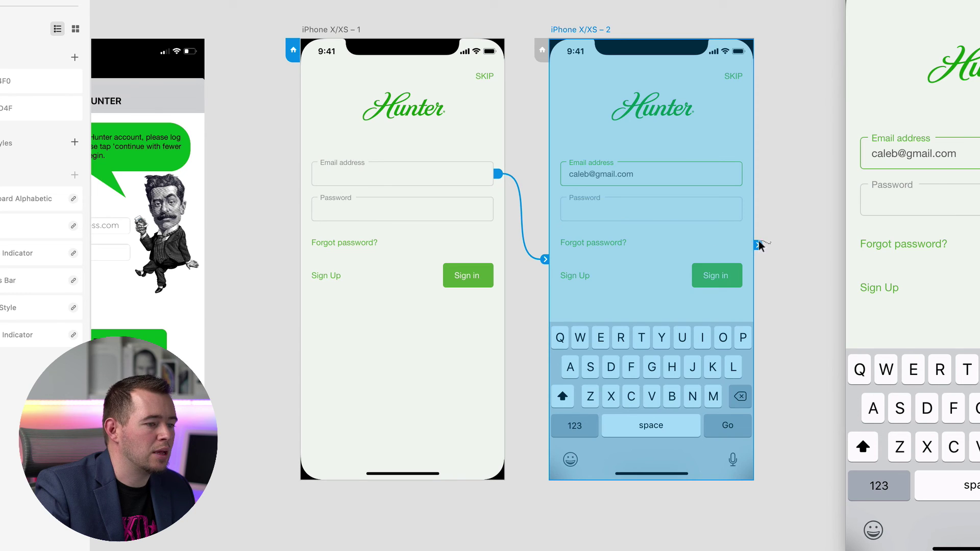
drag(758, 245, 470, 202)
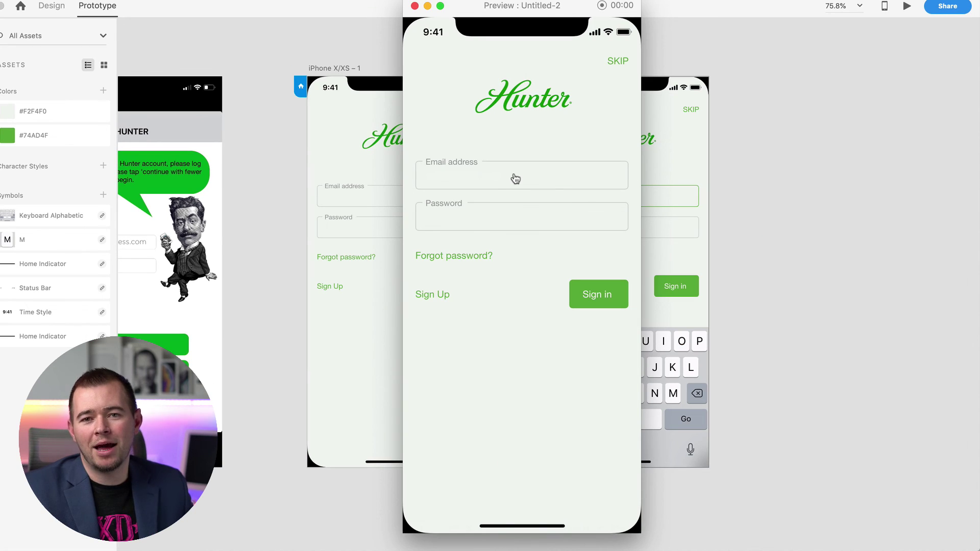
click(516, 178)
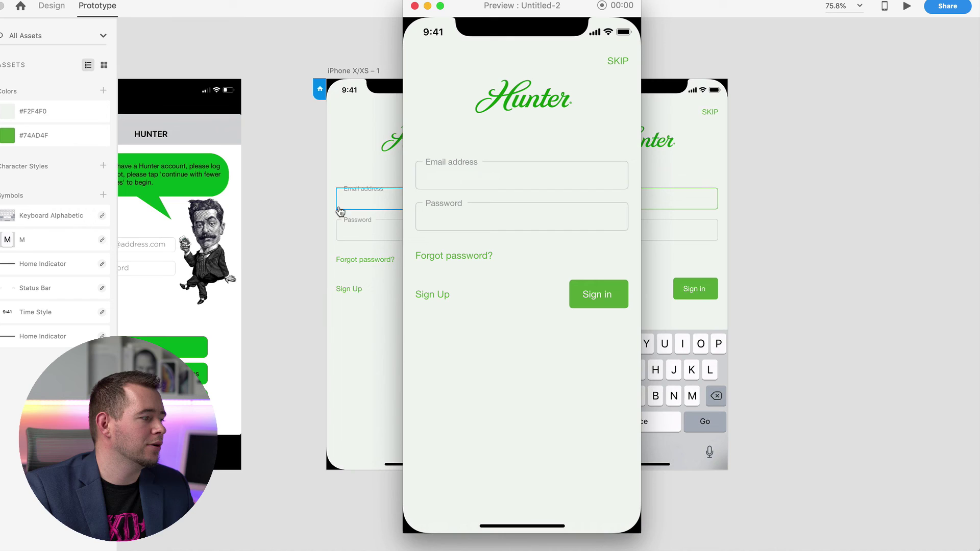
click(294, 221)
click(415, 6)
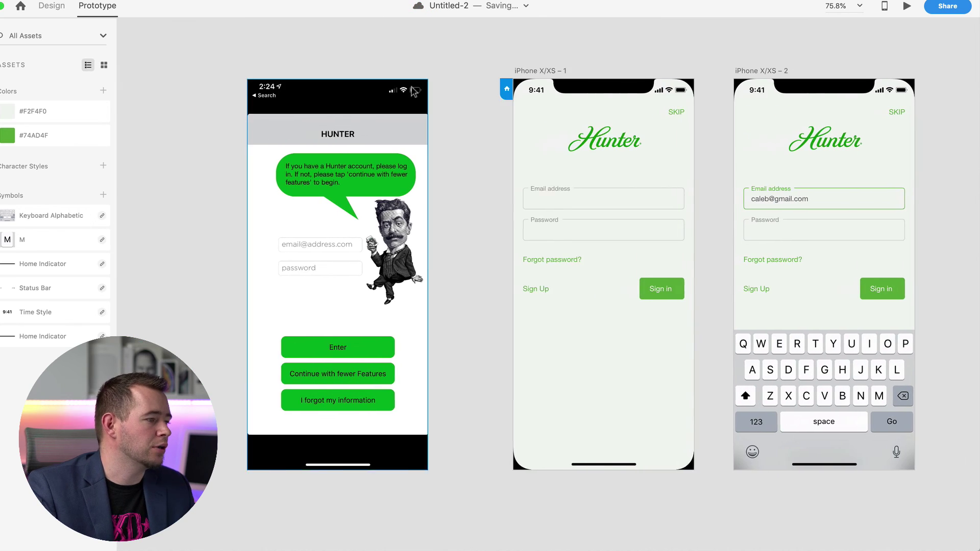